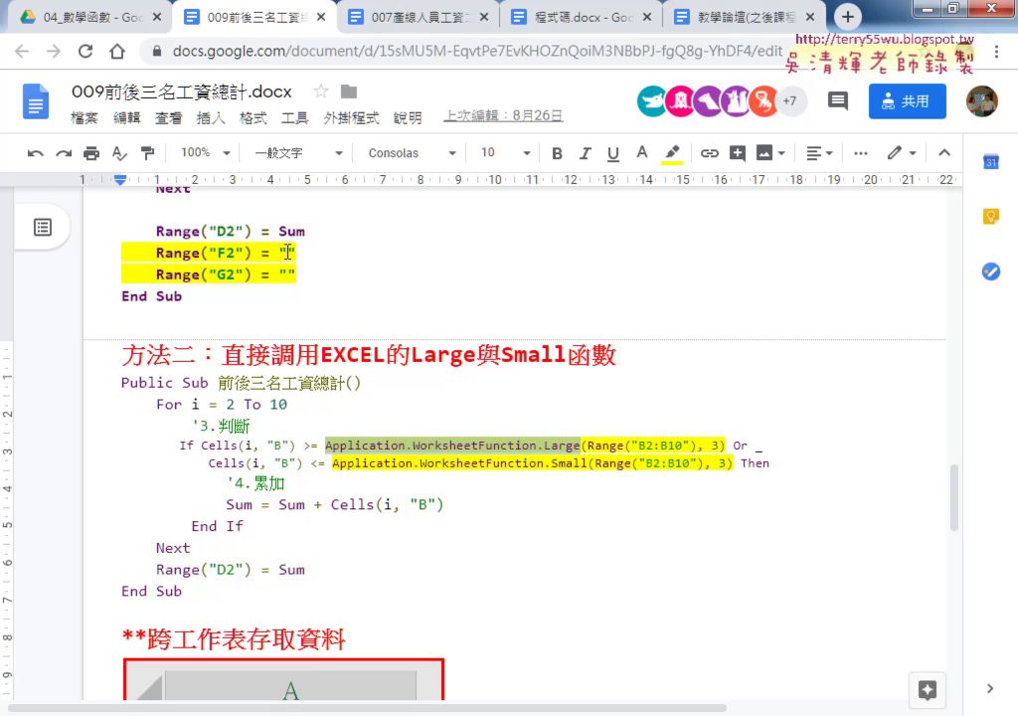
Highlight the Range("F2") code block and the =LARGE and =SMALL formula lines in the notes.
{"action": "scroll", "coordinate": [345, 276], "scroll_direction": "up", "scroll_amount": 3}
{"action": "scroll", "coordinate": [320, 264], "scroll_direction": "down", "scroll_amount": 1}
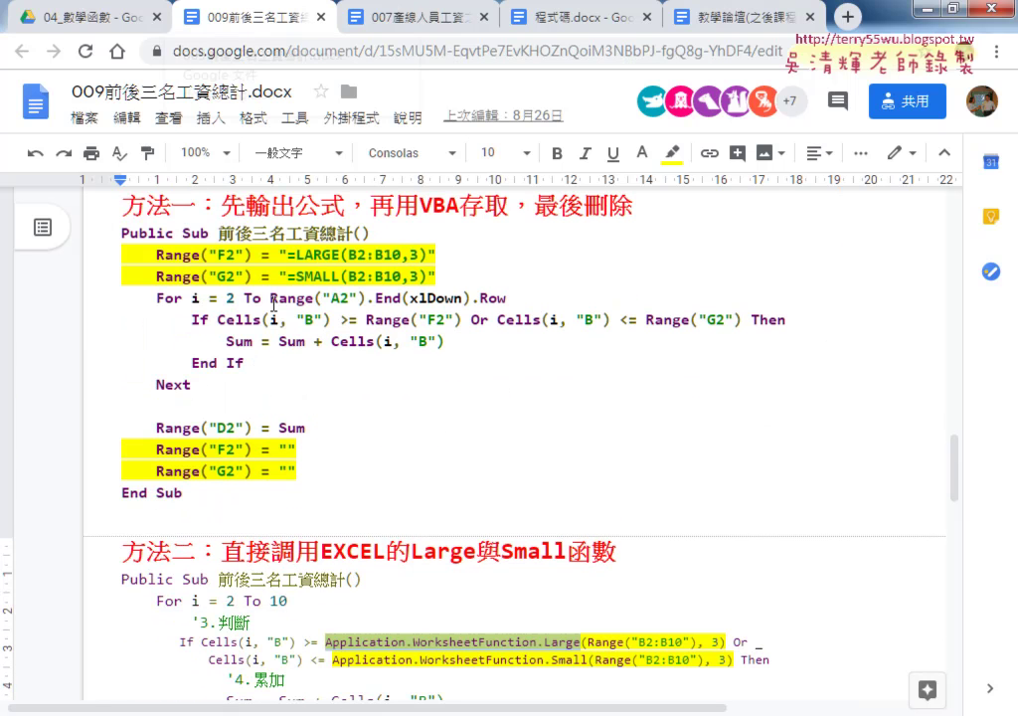
{"action": "mouse_move", "coordinate": [129, 255]}
{"action": "left_mouse_down"}
{"action": "mouse_move", "coordinate": [308, 255]}
{"action": "mouse_move", "coordinate": [437, 276]}
{"action": "left_mouse_up"}
{"action": "left_click_drag", "start_coordinate": [296, 472], "coordinate": [109, 450]}
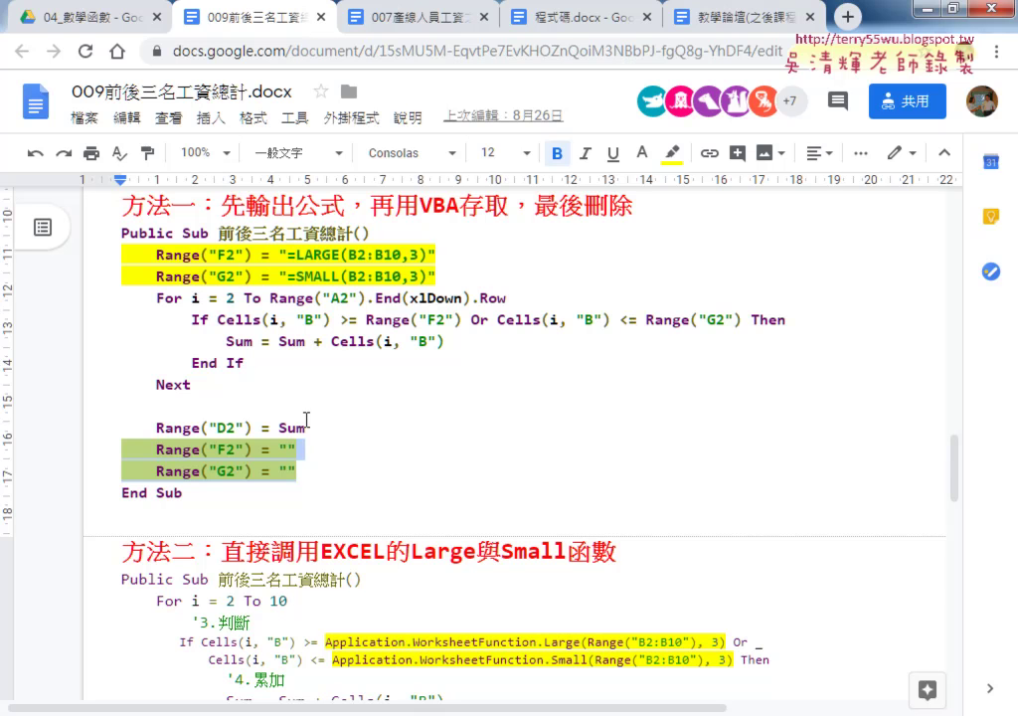
{"action": "left_click_drag", "start_coordinate": [305, 428], "coordinate": [103, 320]}
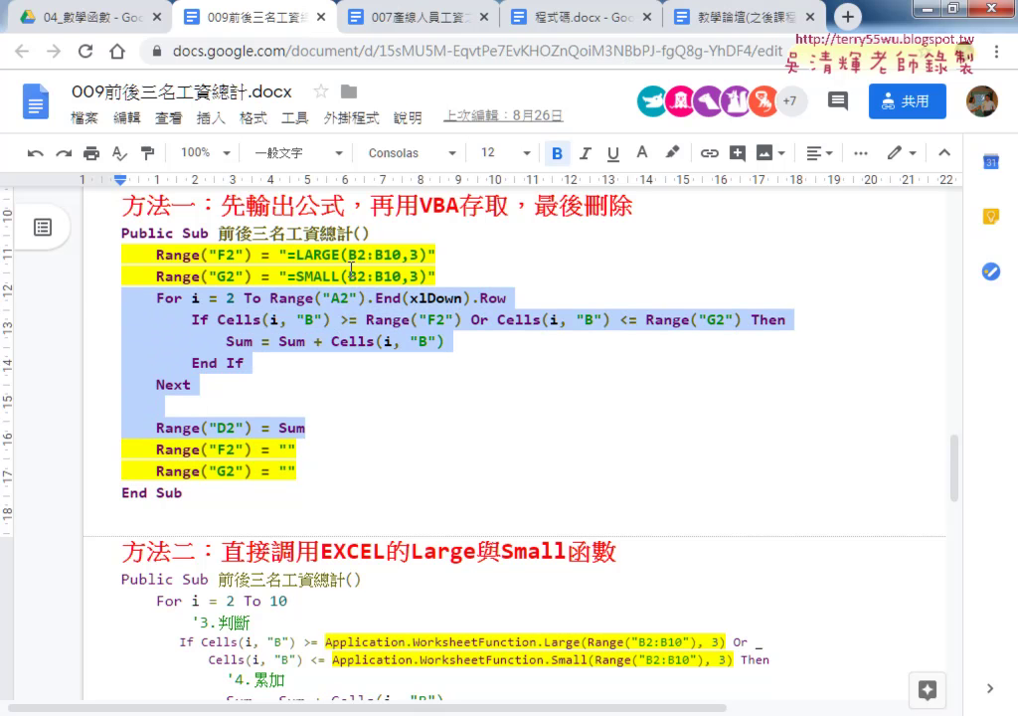
{"action": "left_click", "coordinate": [288, 255]}
{"action": "left_click_drag", "start_coordinate": [289, 254], "coordinate": [429, 255]}
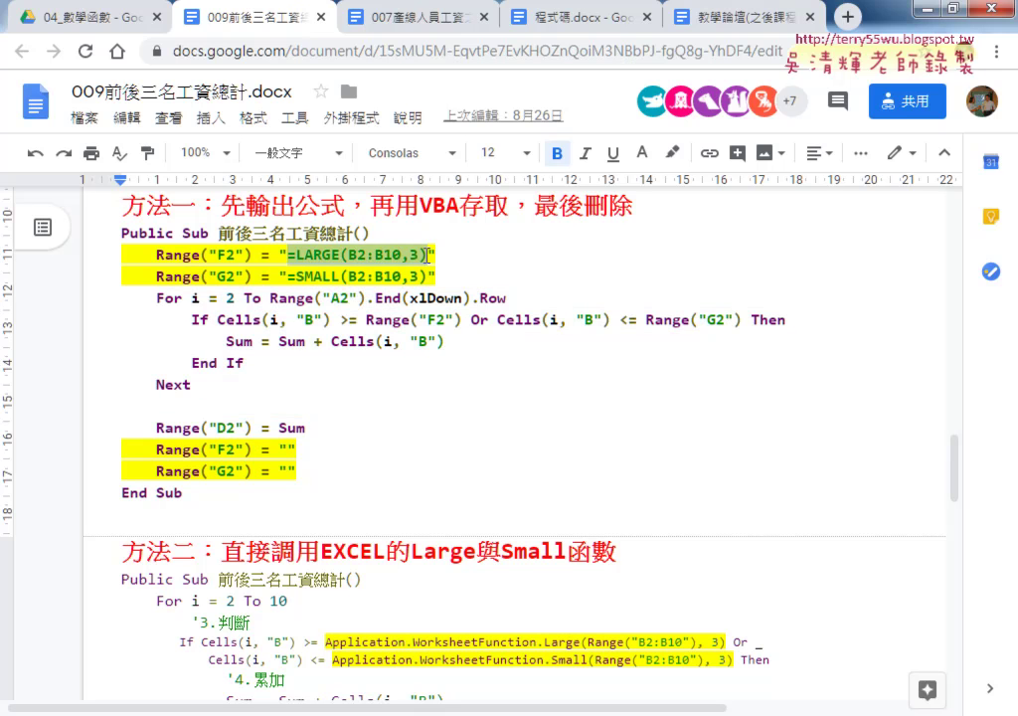
{"action": "left_click_drag", "start_coordinate": [288, 277], "coordinate": [429, 276]}
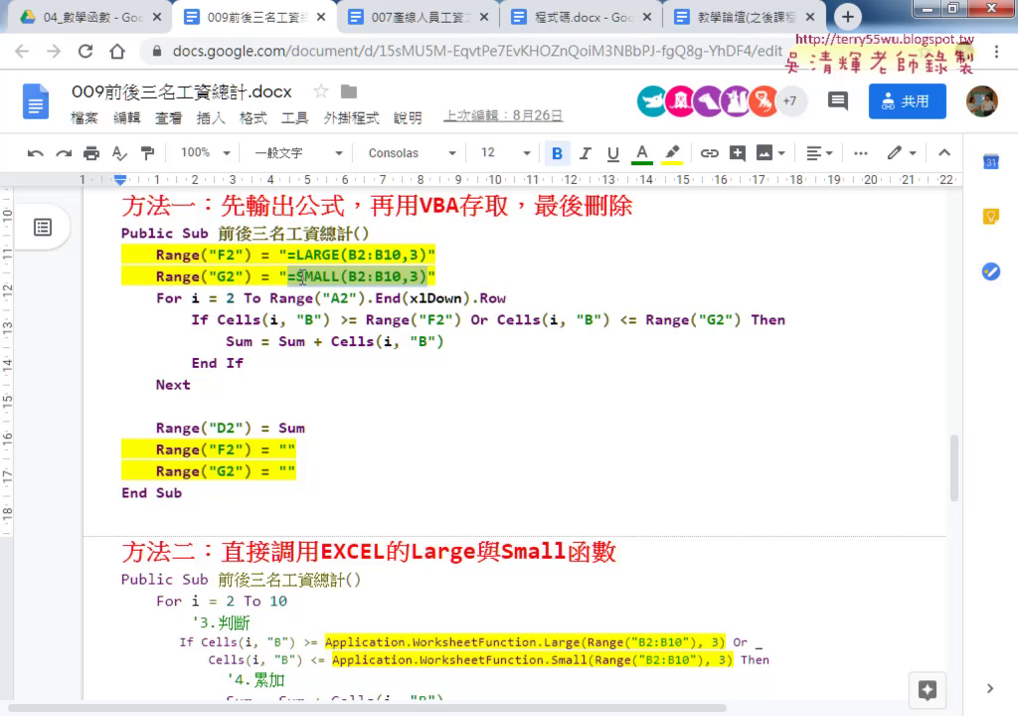
Highlight Application.WorksheetFunction in the 方法二 code, then the =LARGE(B2:B10,3) formula again.
{"action": "scroll", "coordinate": [343, 531], "scroll_direction": "down", "scroll_amount": 2}
{"action": "left_click_drag", "start_coordinate": [326, 543], "coordinate": [583, 544]}
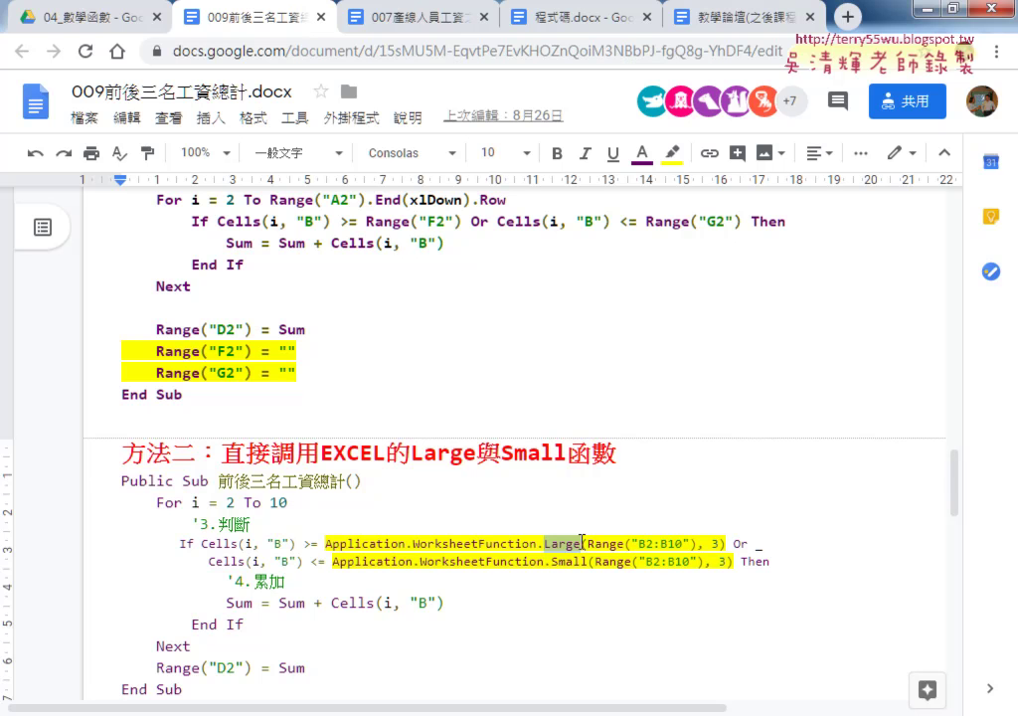
{"action": "scroll", "coordinate": [398, 525], "scroll_direction": "up", "scroll_amount": 3}
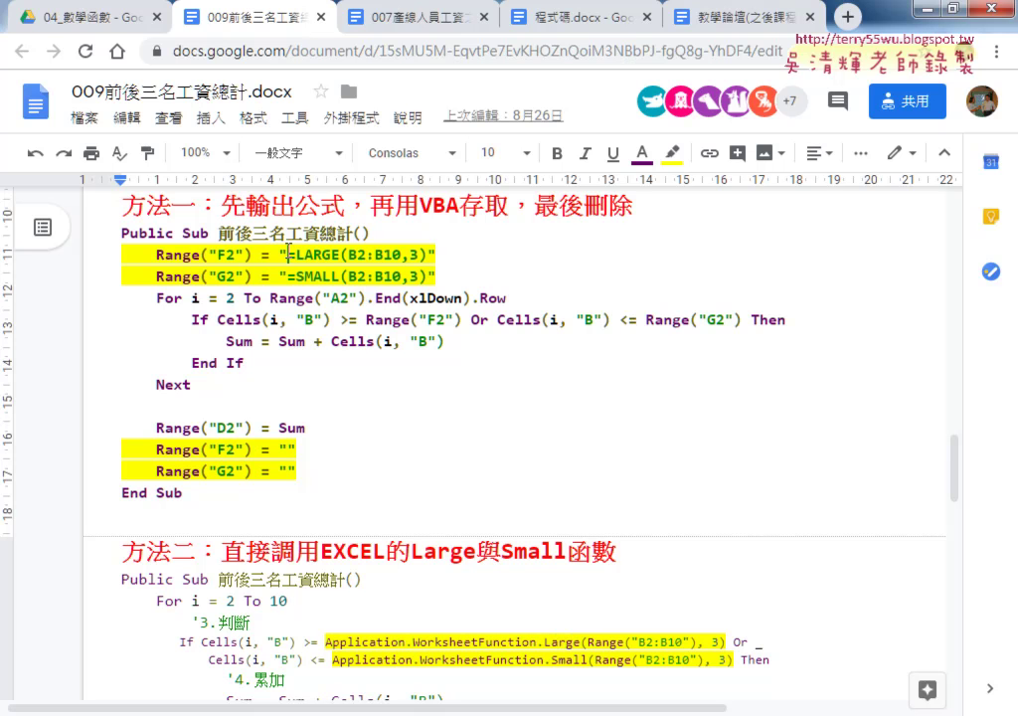
{"action": "left_click_drag", "start_coordinate": [287, 255], "coordinate": [428, 255]}
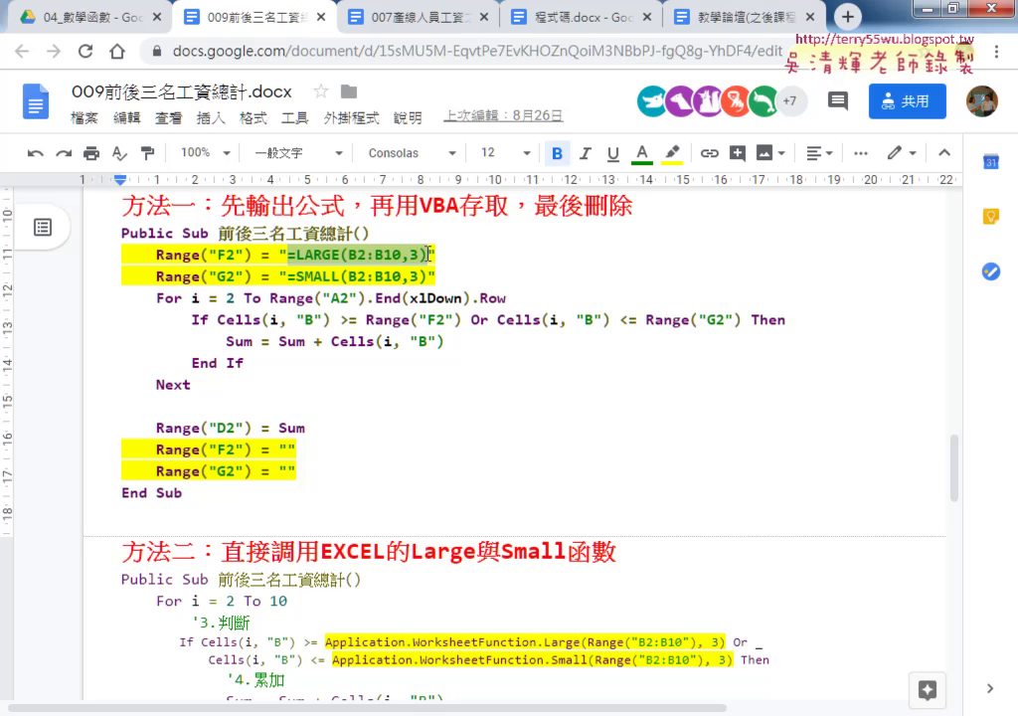
{"action": "left_click", "coordinate": [299, 255]}
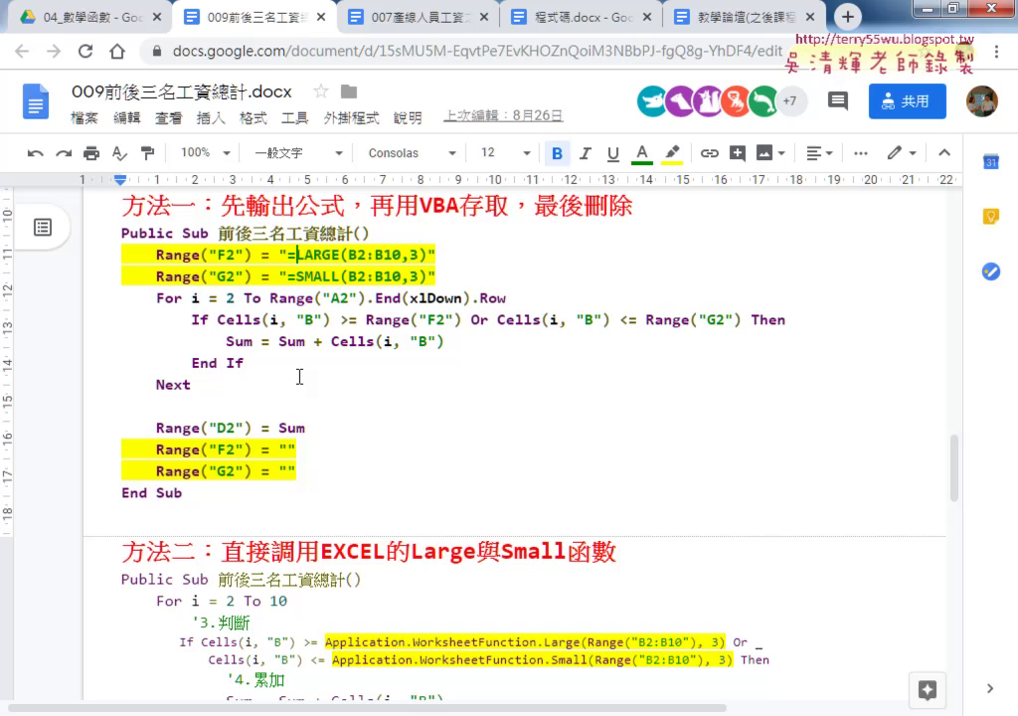
Scroll through the cross-sheet code and highlight Sheets("VBA") on the If line.
{"action": "scroll", "coordinate": [298, 373], "scroll_direction": "down", "scroll_amount": 2}
{"action": "scroll", "coordinate": [303, 383], "scroll_direction": "down", "scroll_amount": 2}
{"action": "scroll", "coordinate": [313, 398], "scroll_direction": "down", "scroll_amount": 1}
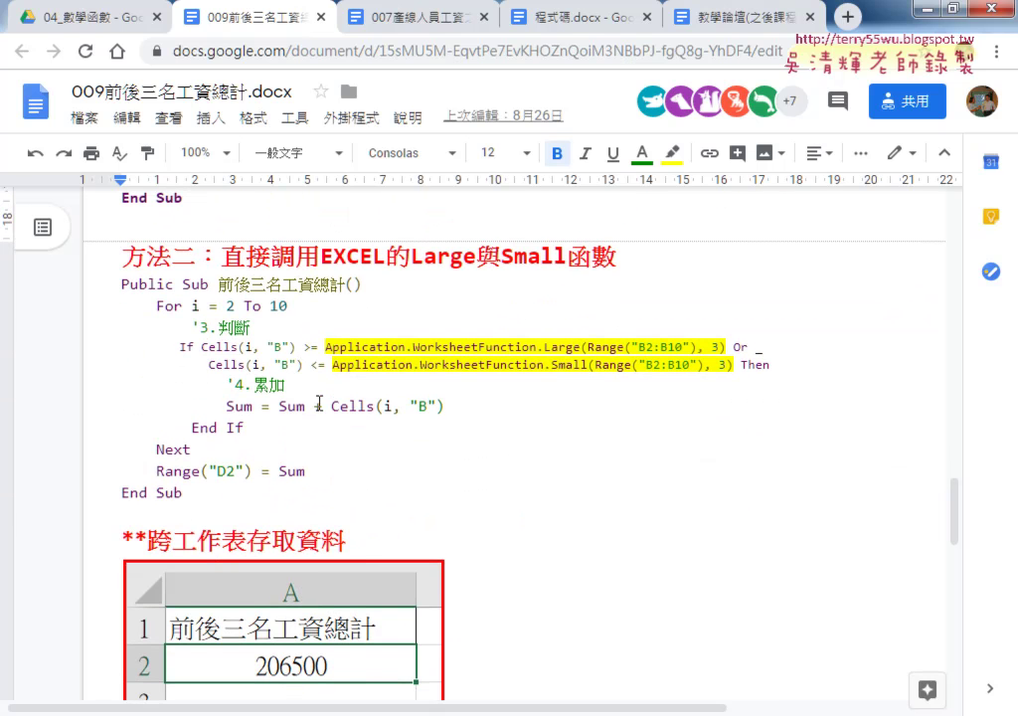
{"action": "scroll", "coordinate": [318, 411], "scroll_direction": "down", "scroll_amount": 2}
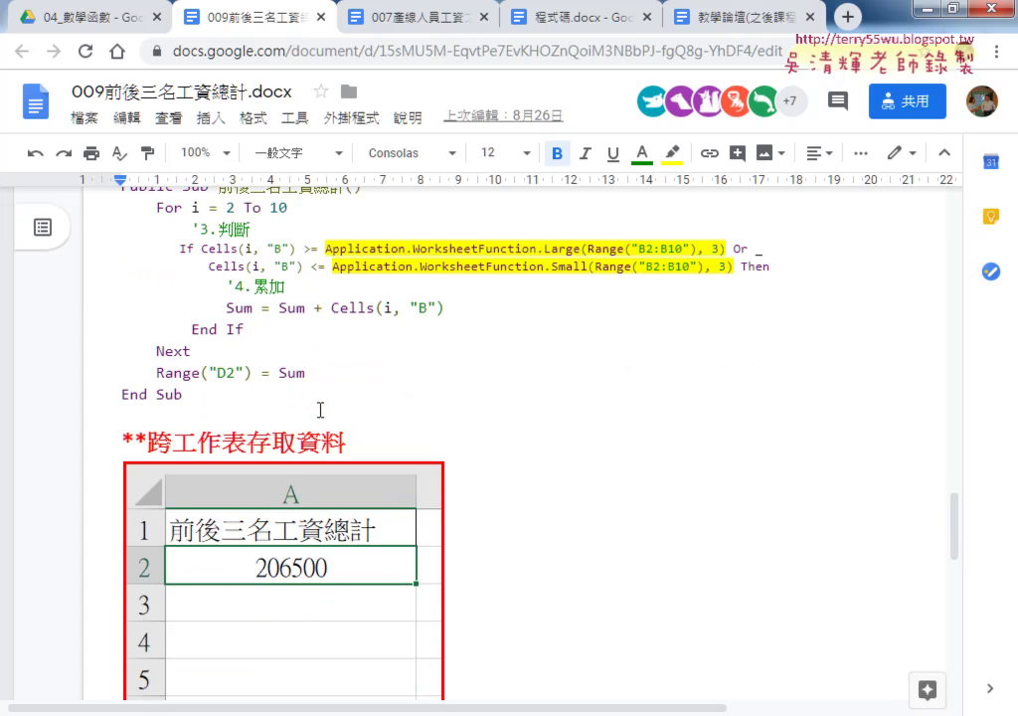
{"action": "scroll", "coordinate": [497, 417], "scroll_direction": "down", "scroll_amount": 1}
{"action": "scroll", "coordinate": [512, 421], "scroll_direction": "down", "scroll_amount": 7}
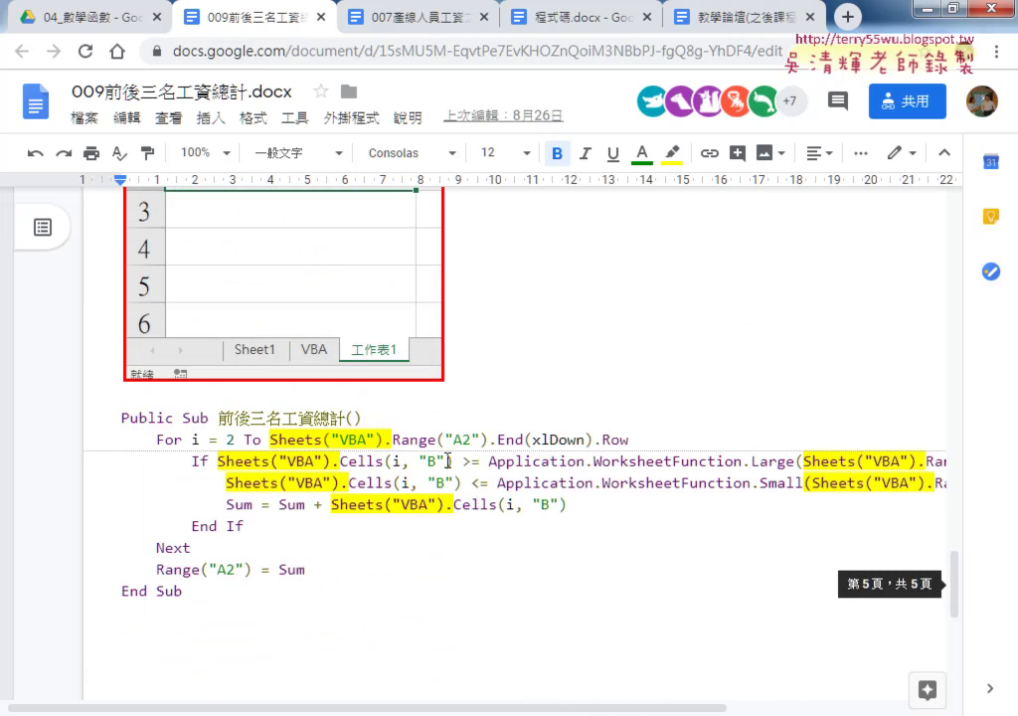
{"action": "scroll", "coordinate": [341, 488], "scroll_direction": "down", "scroll_amount": 1}
{"action": "scroll", "coordinate": [341, 488], "scroll_direction": "down", "scroll_amount": 4}
{"action": "scroll", "coordinate": [341, 488], "scroll_direction": "down", "scroll_amount": 1}
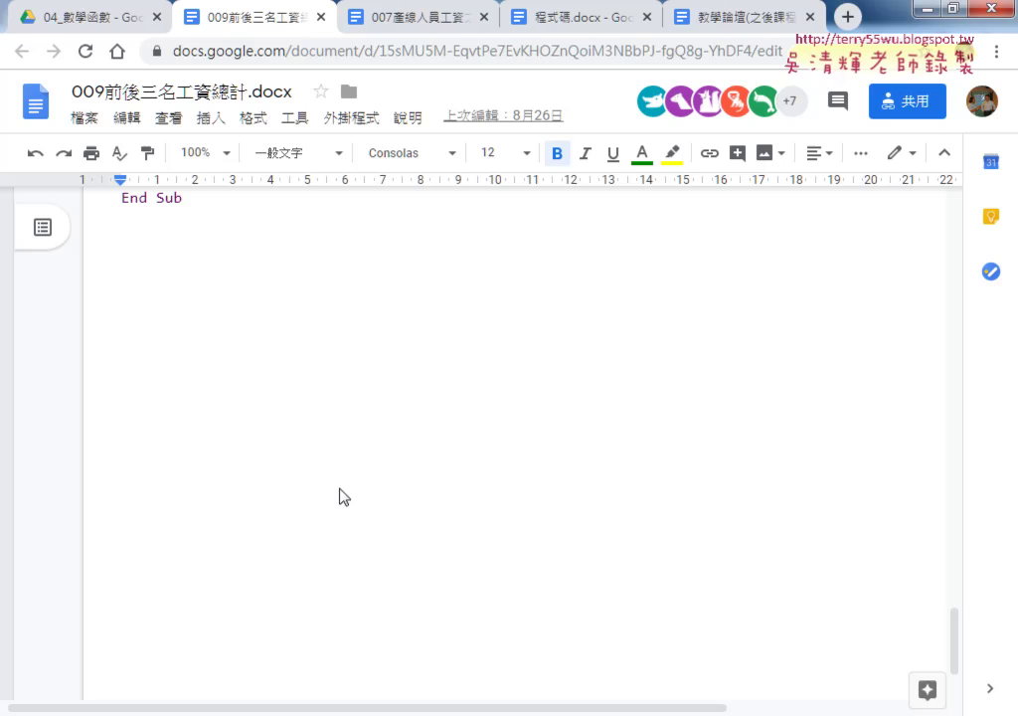
{"action": "scroll", "coordinate": [341, 488], "scroll_direction": "up", "scroll_amount": 3}
{"action": "scroll", "coordinate": [341, 488], "scroll_direction": "up", "scroll_amount": 3}
{"action": "scroll", "coordinate": [341, 488], "scroll_direction": "up", "scroll_amount": 2}
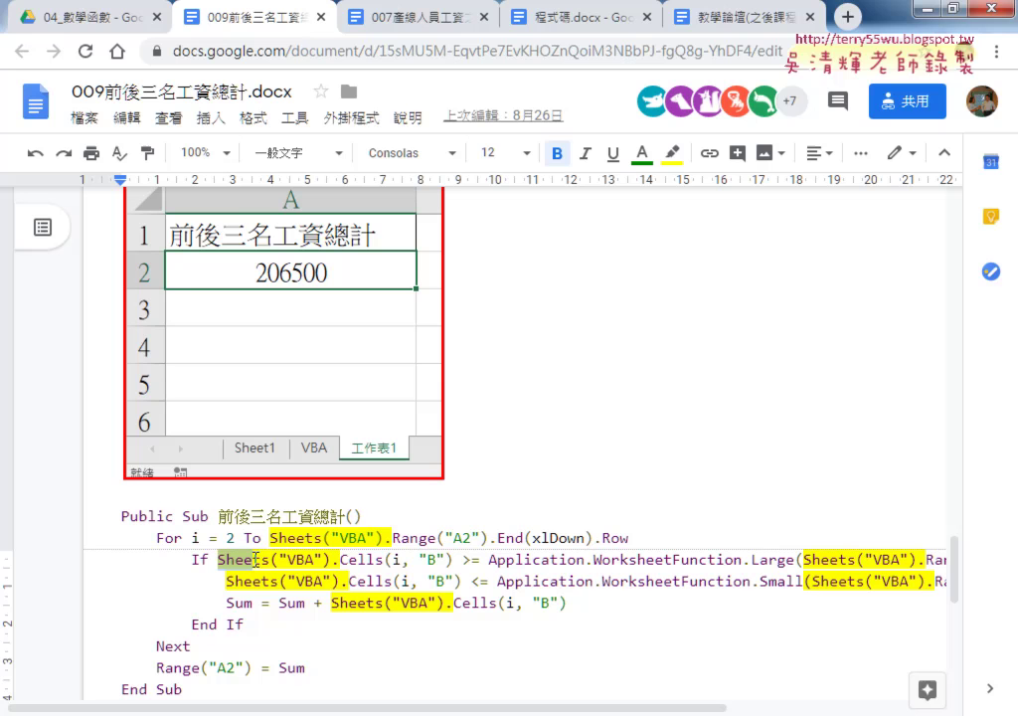
{"action": "left_click_drag", "start_coordinate": [218, 560], "coordinate": [269, 560]}
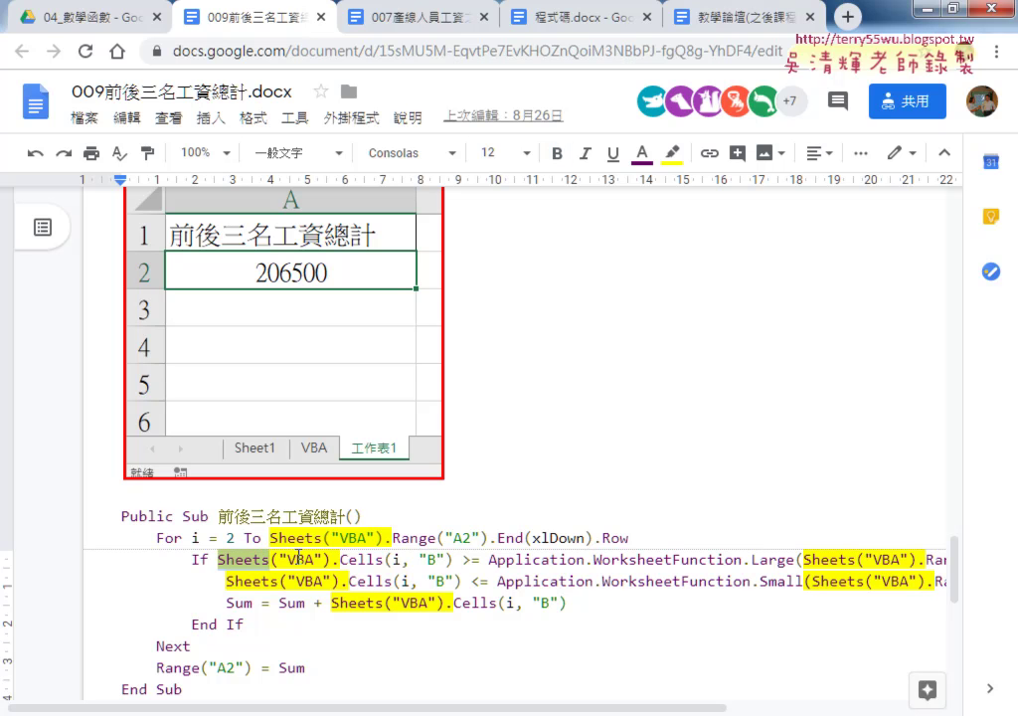
{"action": "left_click_drag", "start_coordinate": [218, 560], "coordinate": [453, 560]}
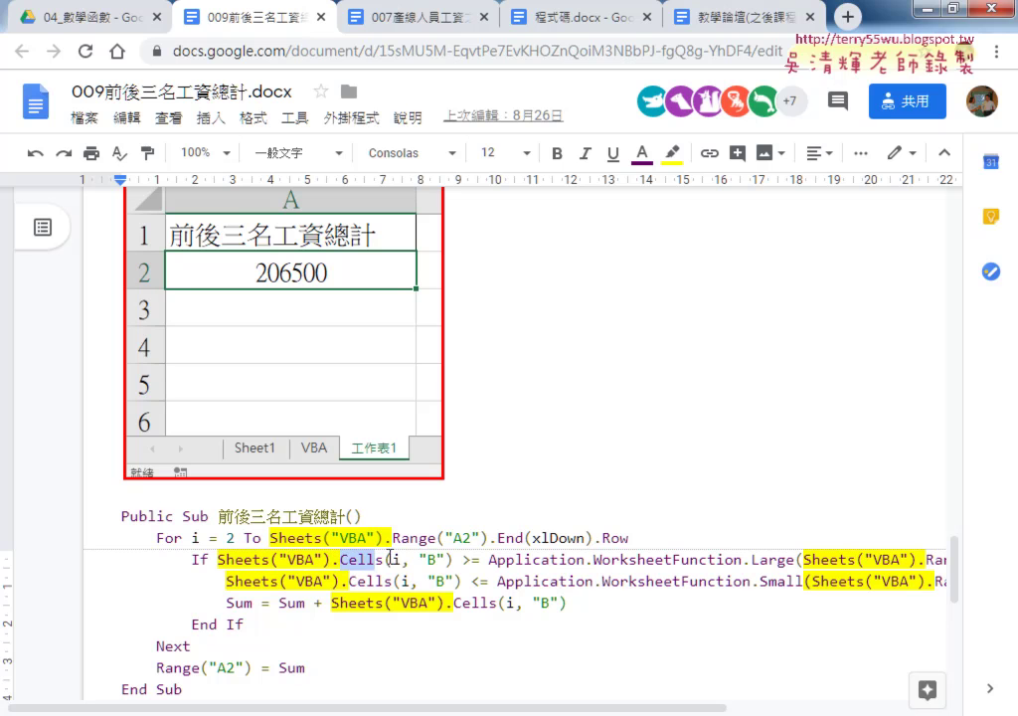
{"action": "left_click_drag", "start_coordinate": [218, 560], "coordinate": [336, 560]}
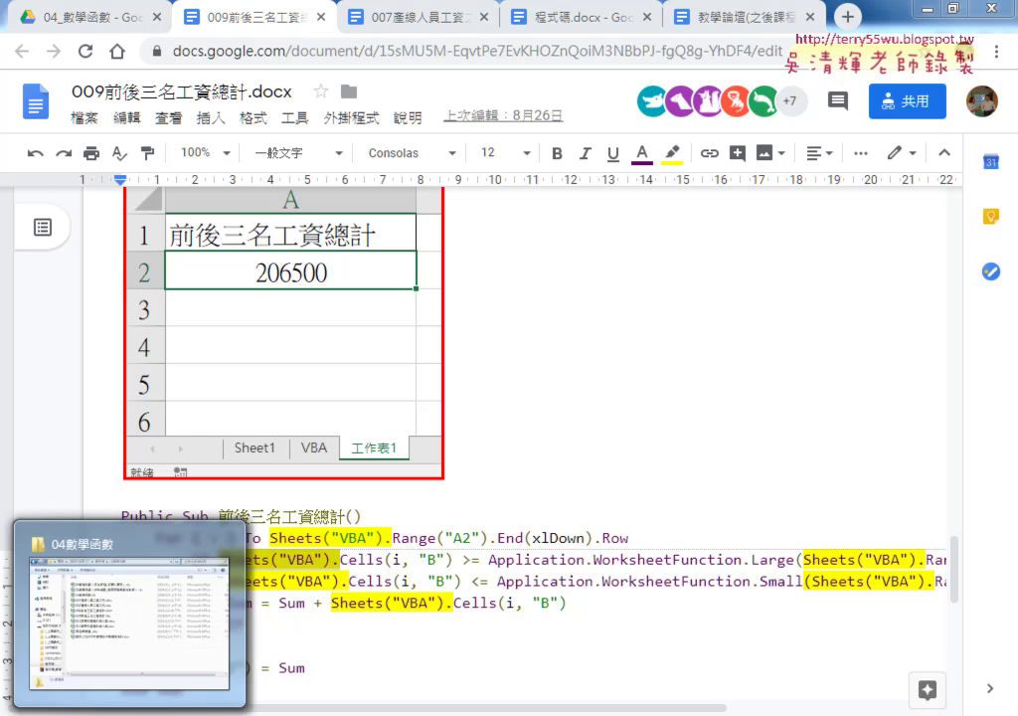
Open 04數學函數.xls in Excel from the 04數學函數 folder window.
{"action": "left_click", "coordinate": [70, 606]}
{"action": "left_click", "coordinate": [333, 278]}
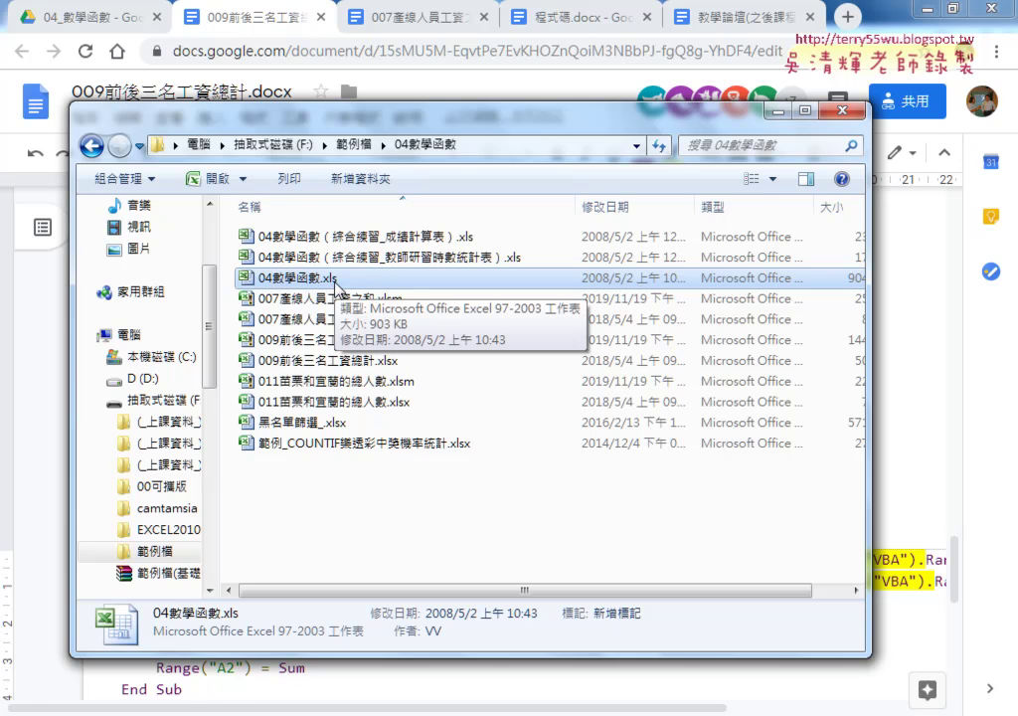
{"action": "double_click", "coordinate": [335, 279]}
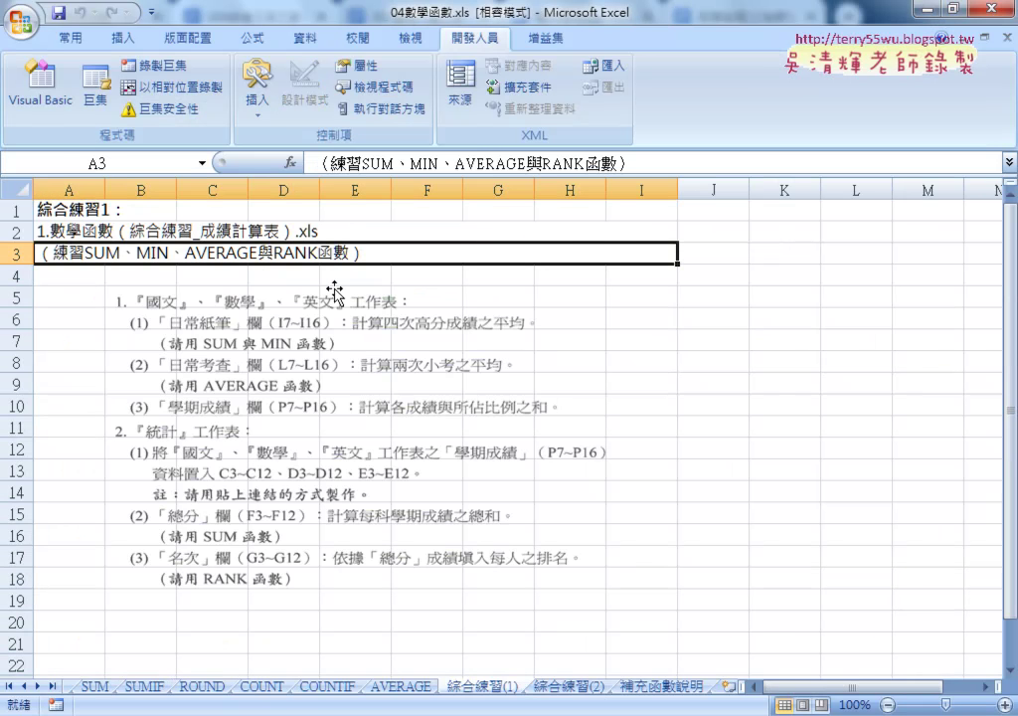
Look over the COUNTIF and SUMIF sheets, ending on the COUNT sheet with its A2:K7 data.
{"action": "left_click", "coordinate": [262, 687]}
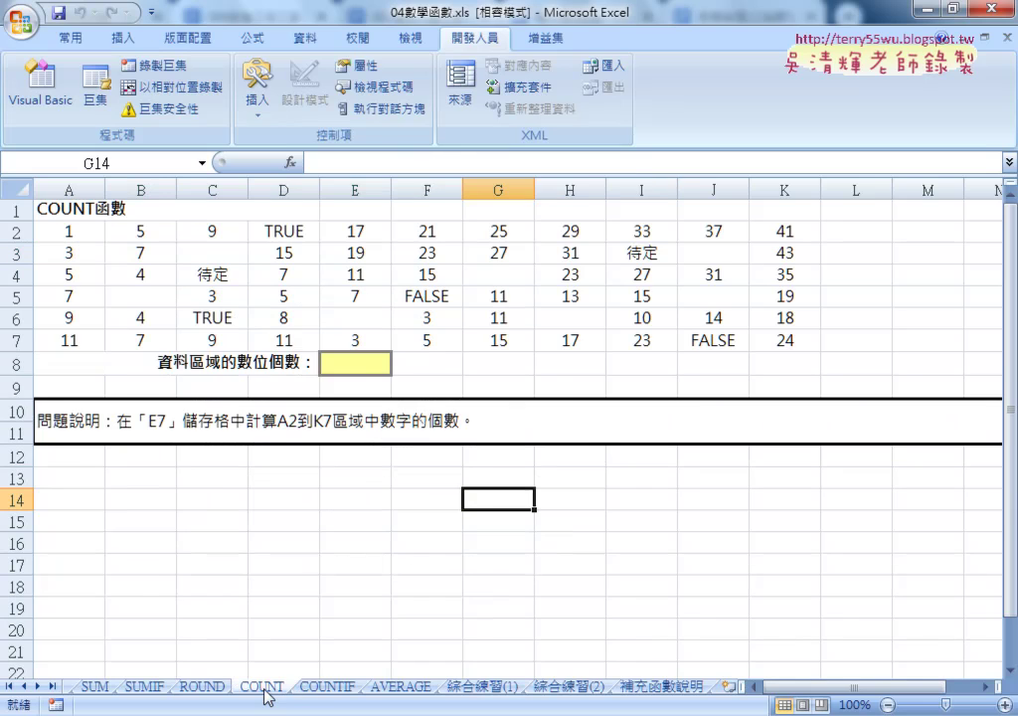
{"action": "left_click", "coordinate": [320, 686]}
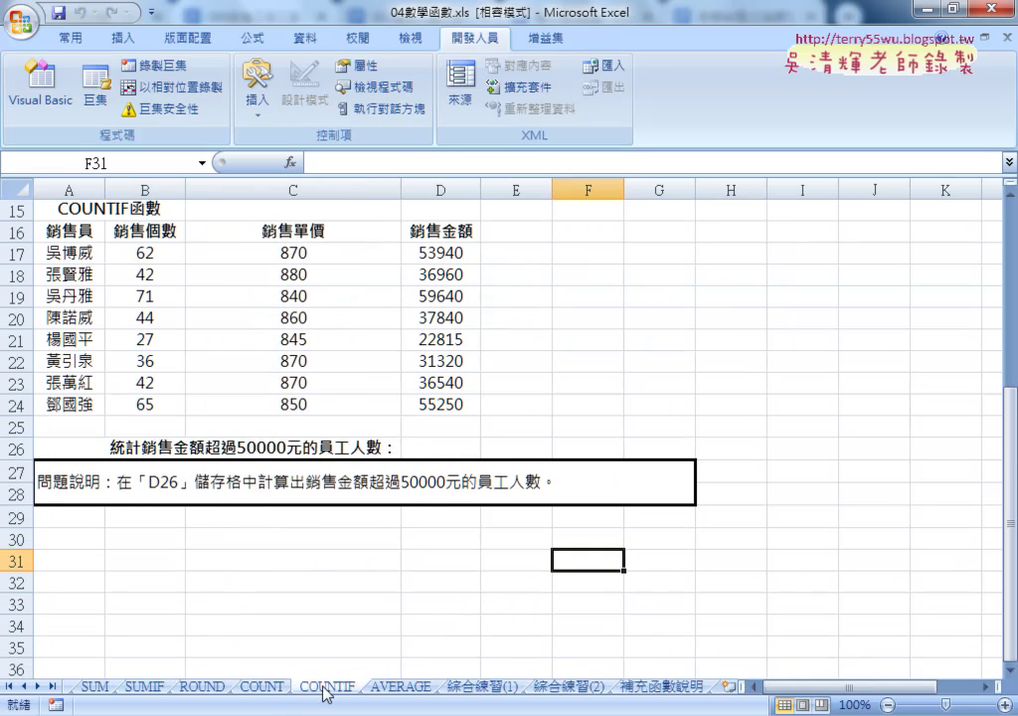
{"action": "left_click", "coordinate": [268, 687]}
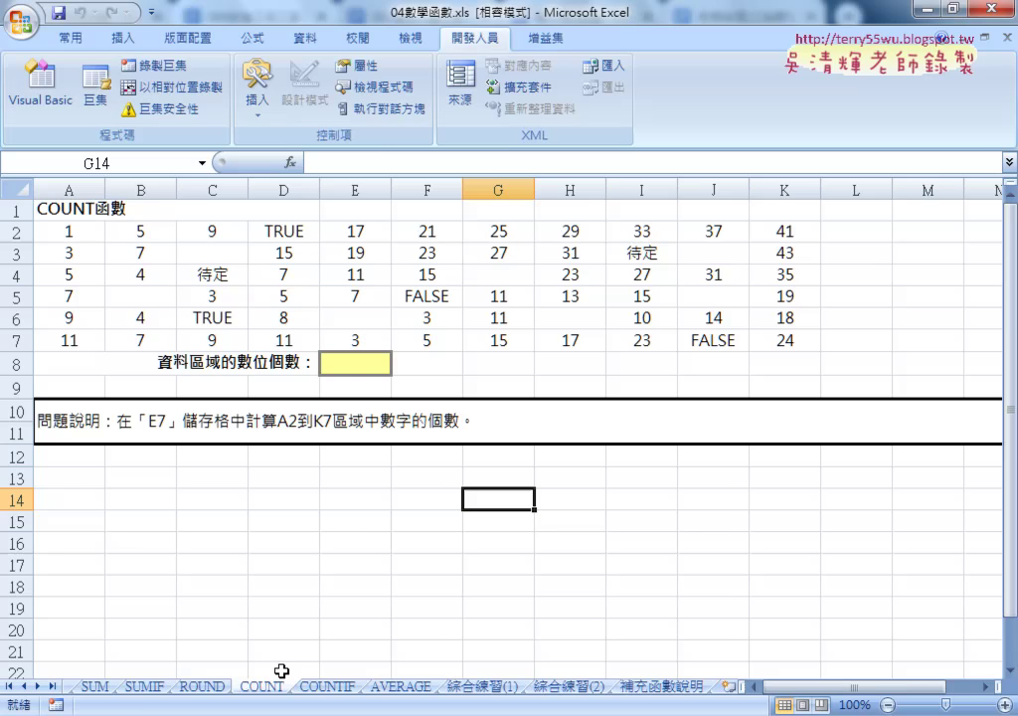
{"action": "left_click", "coordinate": [140, 687]}
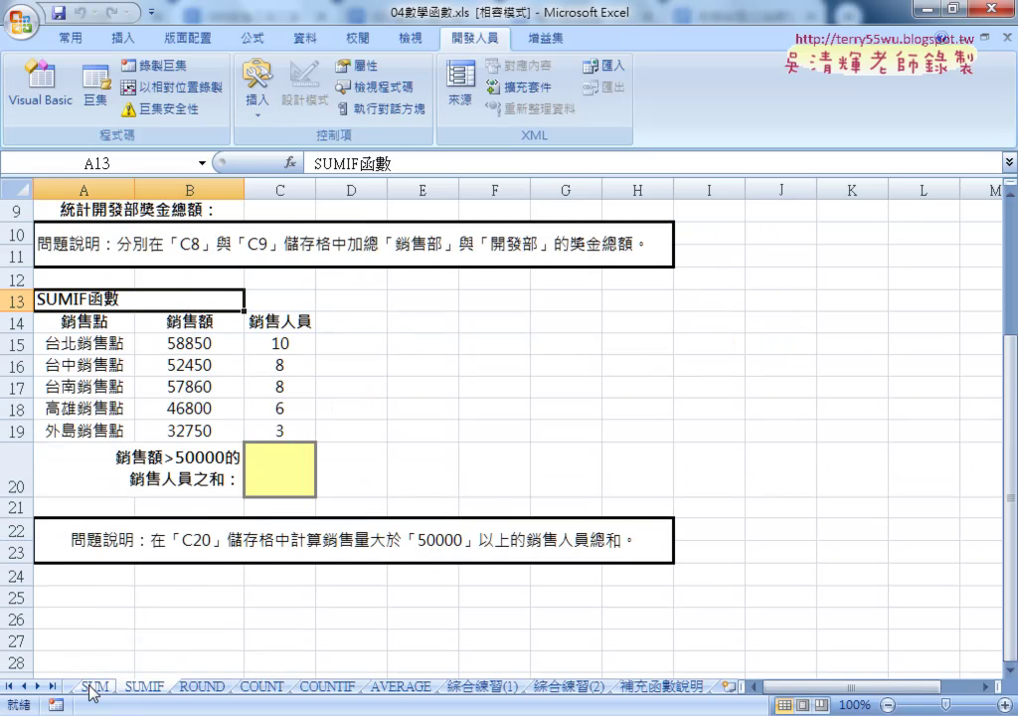
{"action": "left_click", "coordinate": [266, 686]}
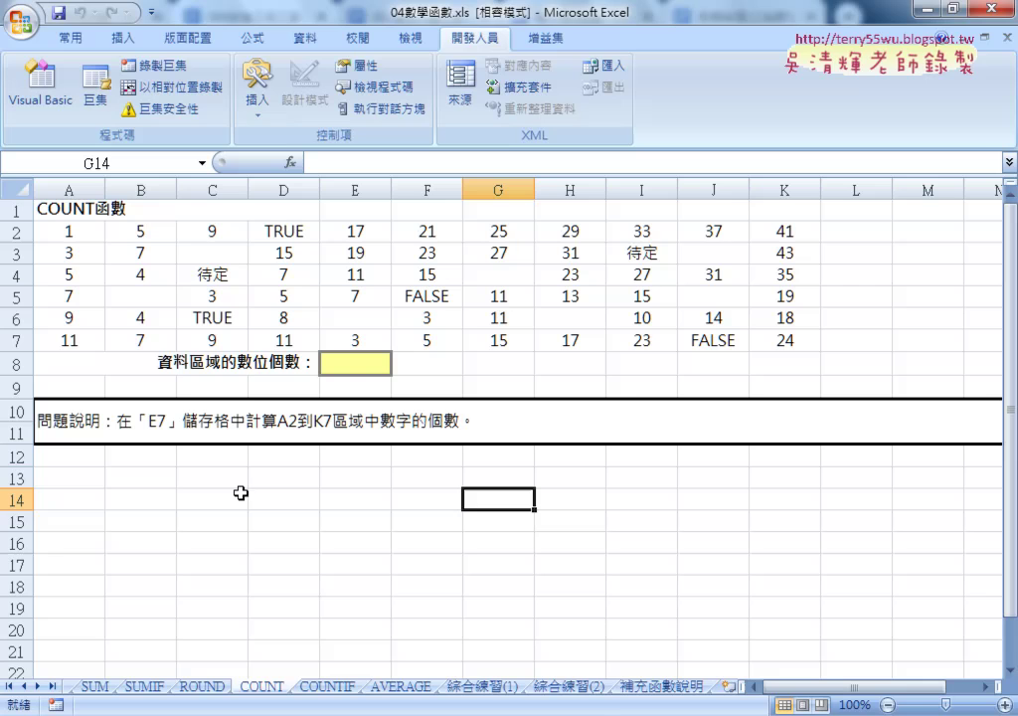
{"action": "mouse_move", "coordinate": [72, 231]}
{"action": "left_mouse_down"}
{"action": "mouse_move", "coordinate": [373, 317]}
{"action": "mouse_move", "coordinate": [778, 341]}
{"action": "left_mouse_up"}
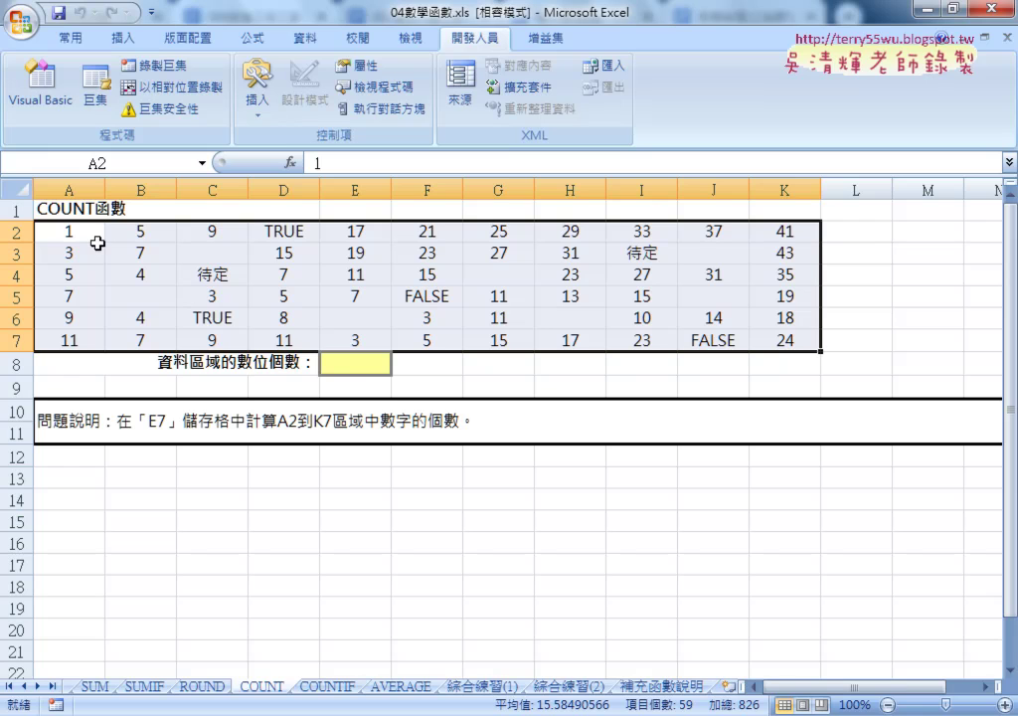
{"action": "left_click", "coordinate": [343, 364]}
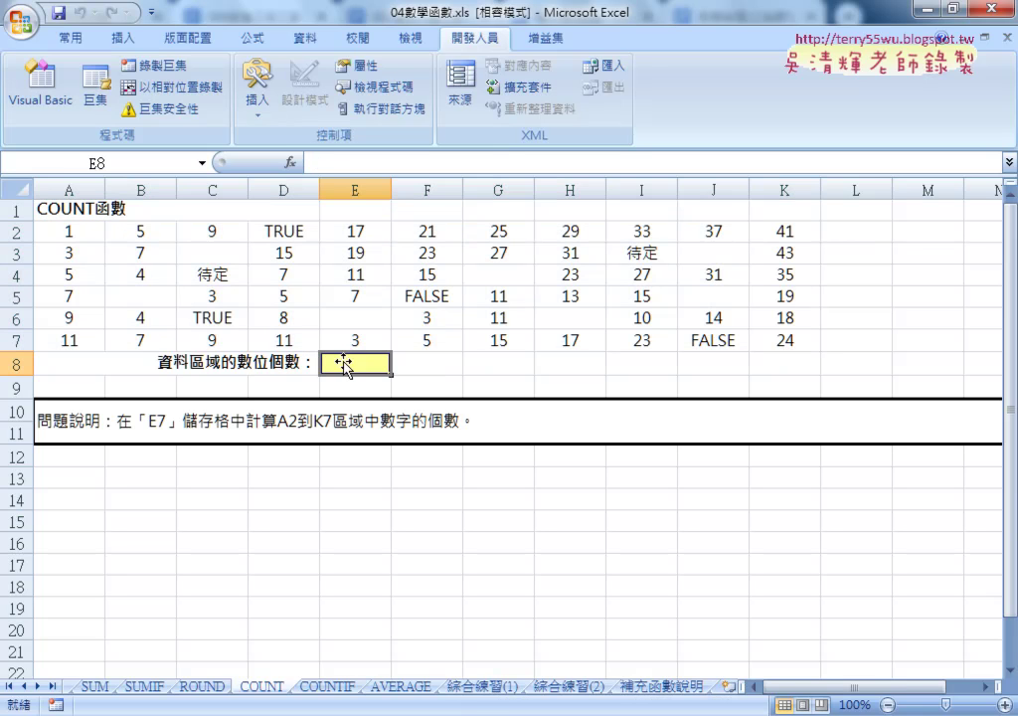
{"action": "left_click", "coordinate": [78, 235]}
{"action": "left_click", "coordinate": [218, 257]}
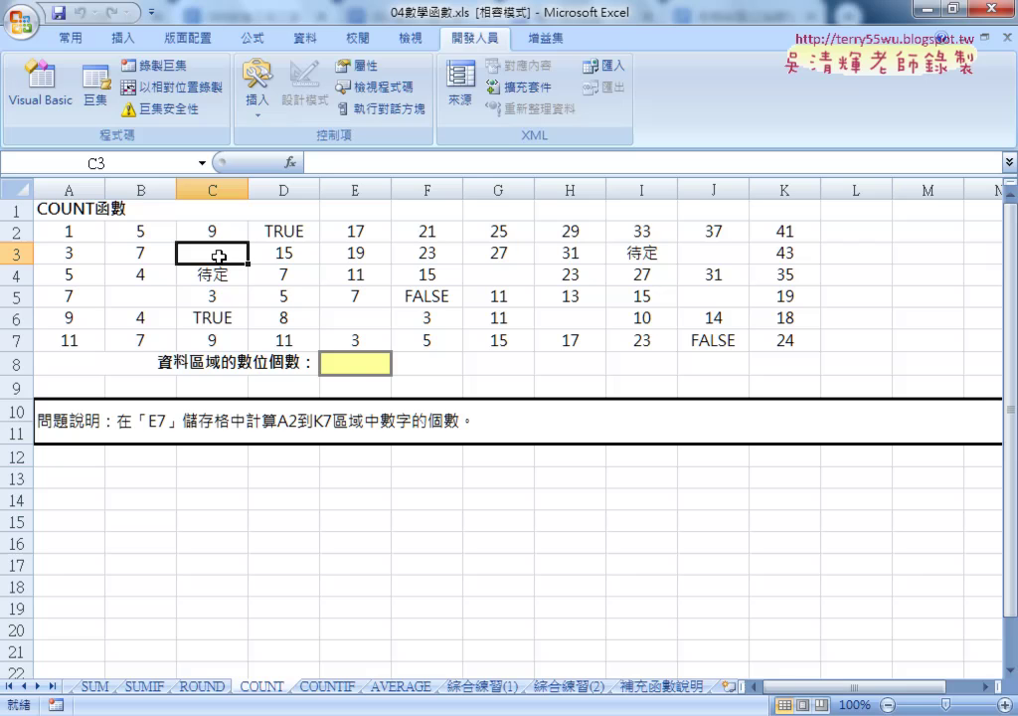
{"action": "left_click", "coordinate": [219, 277]}
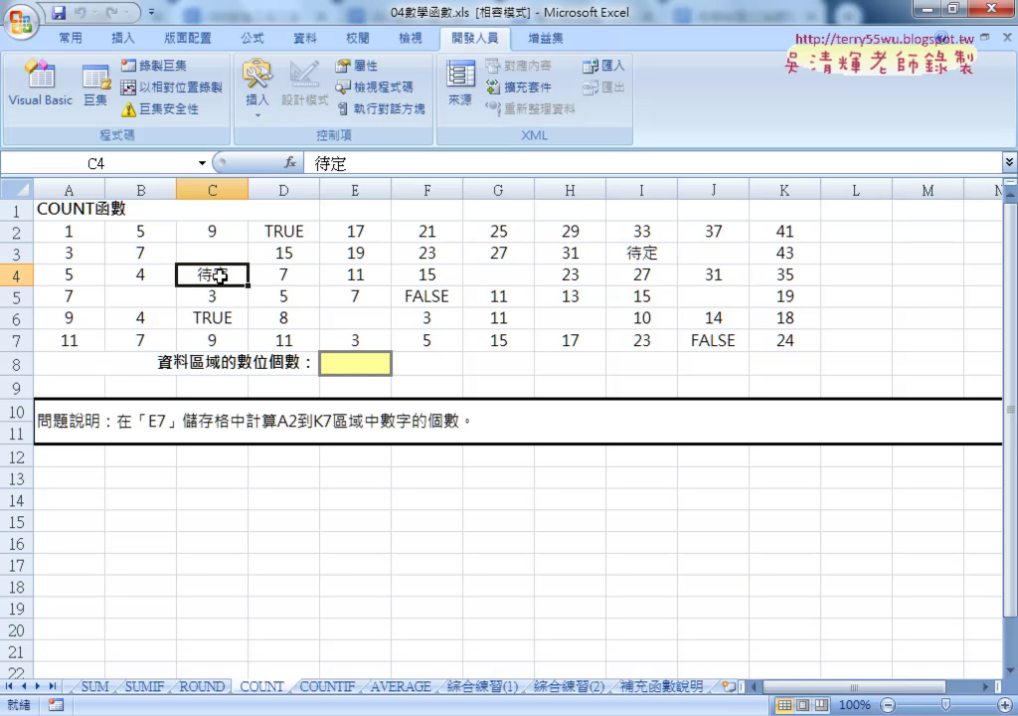
{"action": "left_click", "coordinate": [283, 230]}
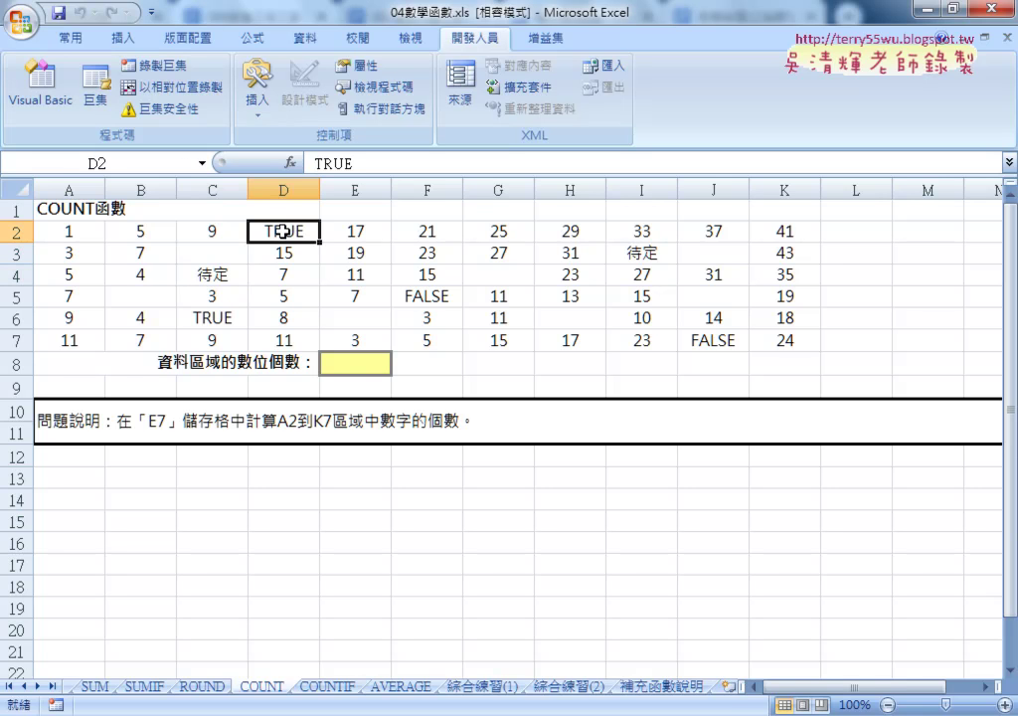
{"action": "left_click", "coordinate": [77, 230]}
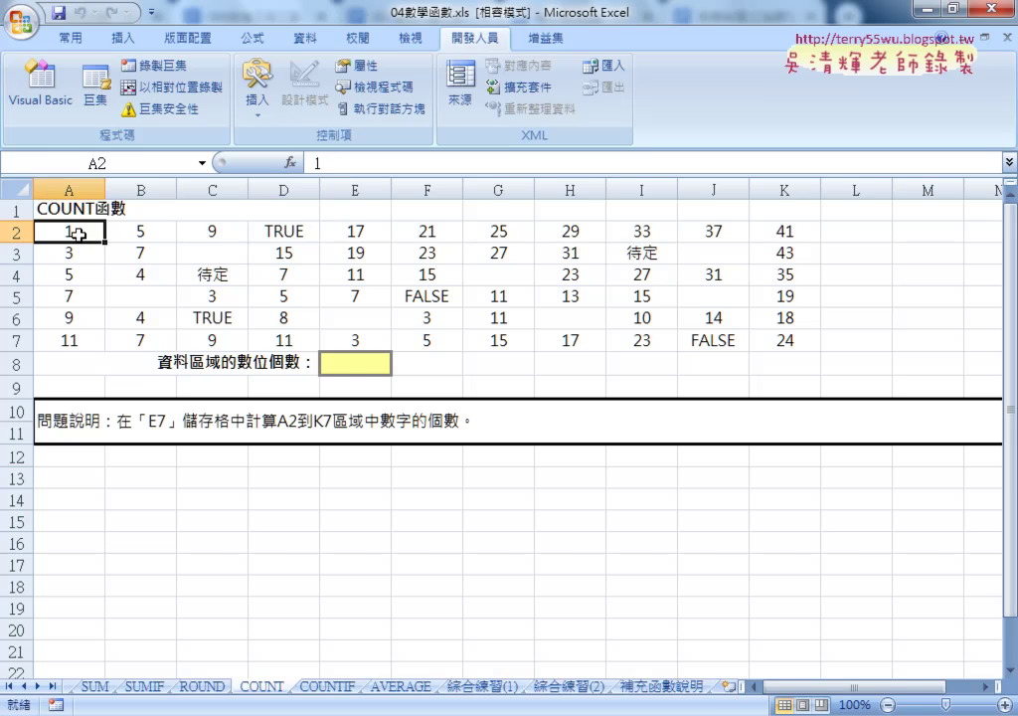
{"action": "left_click_drag", "start_coordinate": [85, 229], "coordinate": [781, 340]}
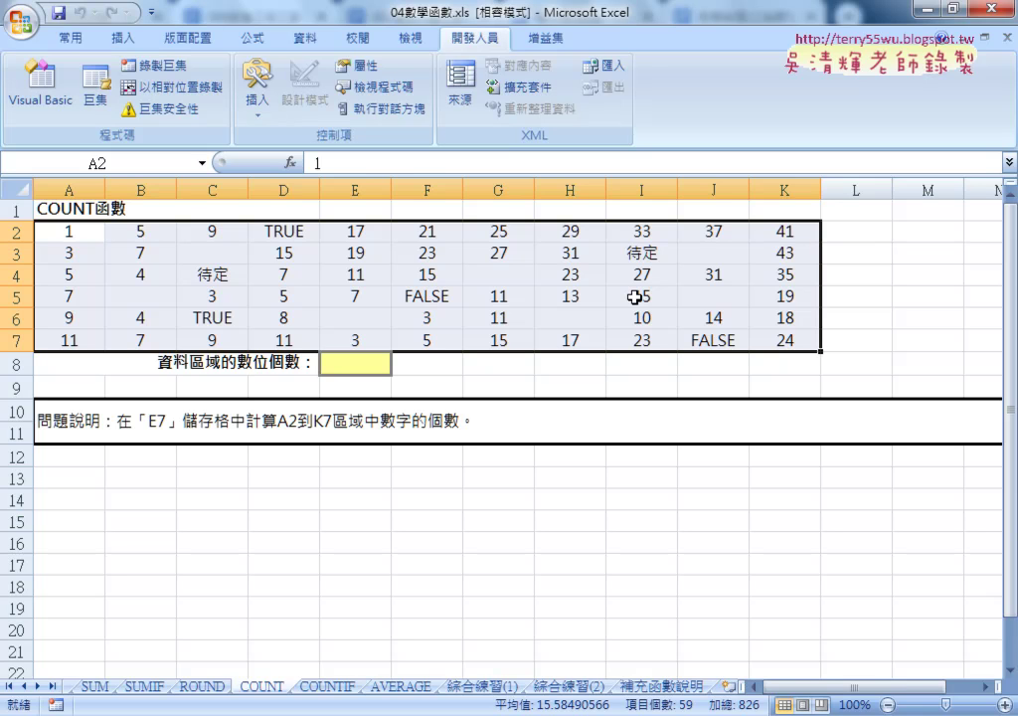
{"action": "left_click", "coordinate": [210, 256]}
{"action": "left_click", "coordinate": [159, 295]}
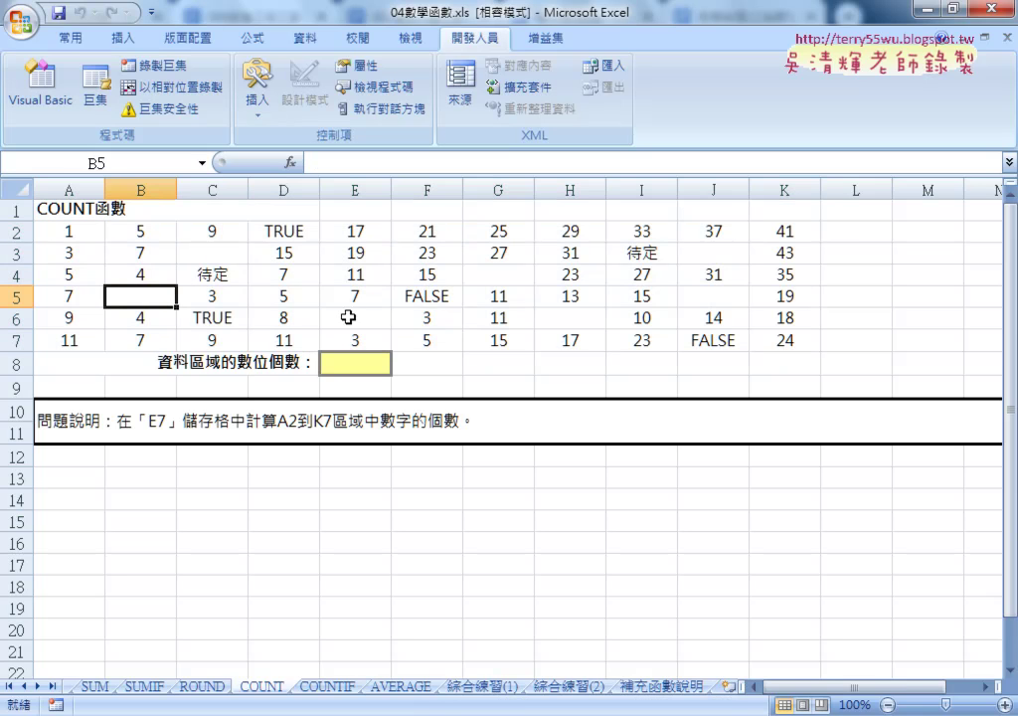
{"action": "left_click", "coordinate": [348, 316]}
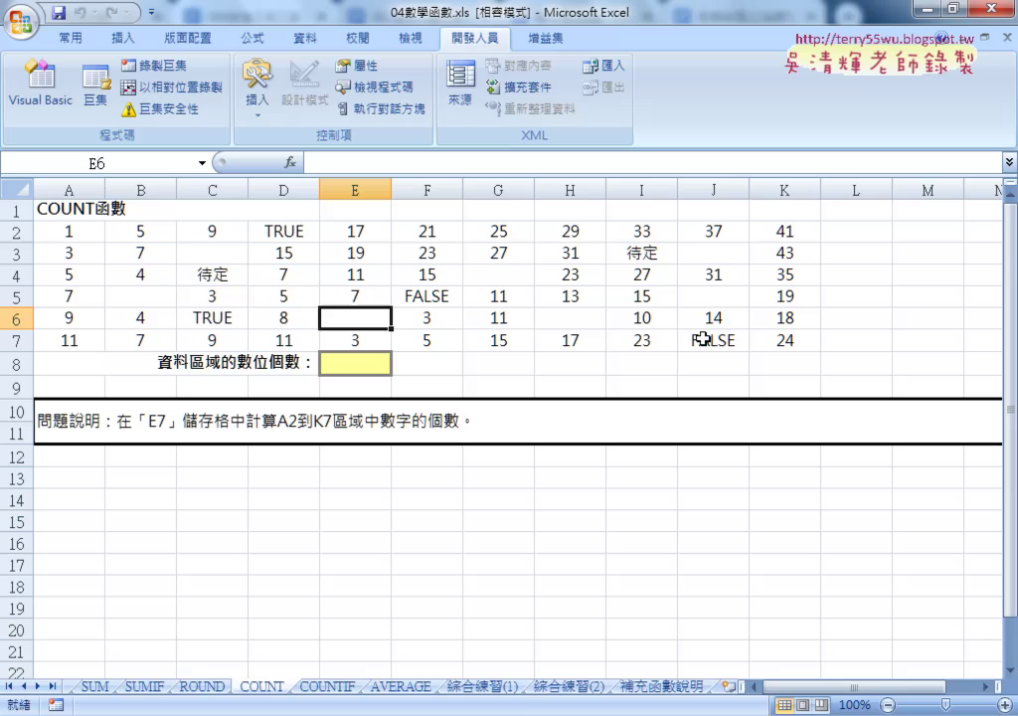
{"action": "mouse_move", "coordinate": [69, 231]}
{"action": "left_mouse_down"}
{"action": "mouse_move", "coordinate": [369, 341]}
{"action": "mouse_move", "coordinate": [784, 343]}
{"action": "left_mouse_up"}
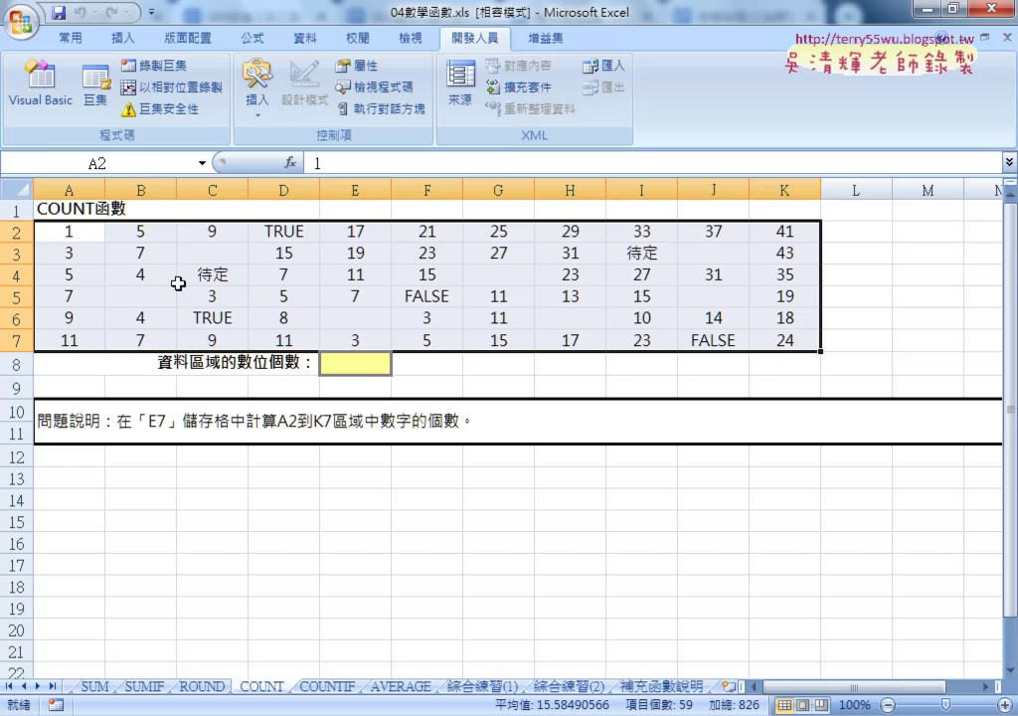
{"action": "left_click", "coordinate": [648, 231]}
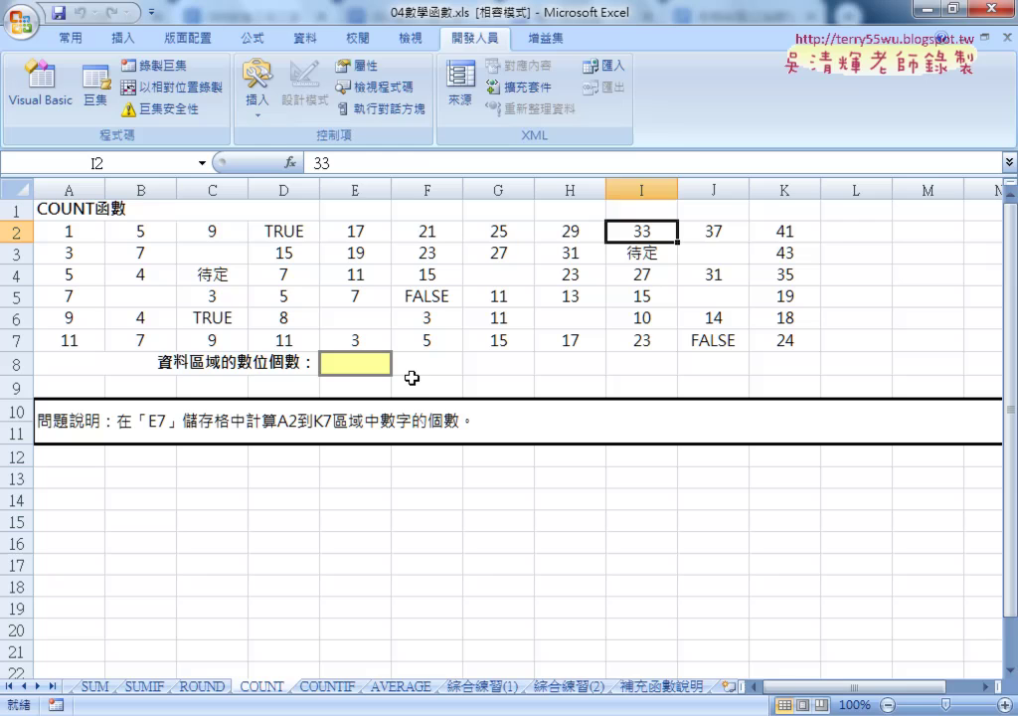
{"action": "left_click", "coordinate": [349, 365]}
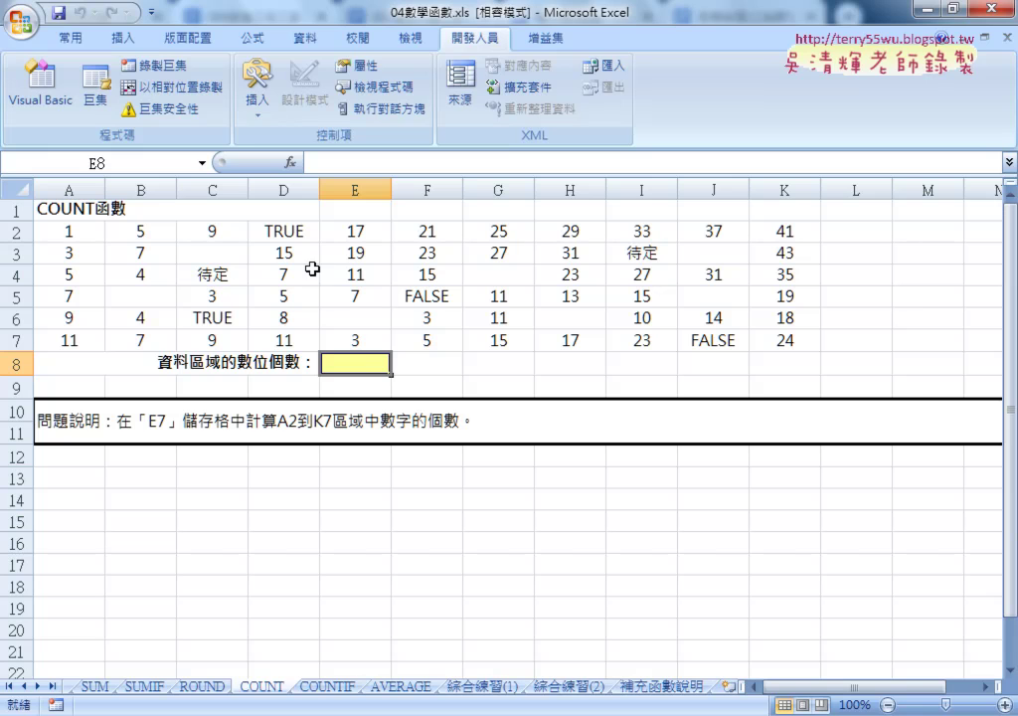
Start a function in E8 and filter the Insert Function list to the 統計 category.
{"action": "left_click", "coordinate": [290, 163]}
{"action": "left_click_drag", "start_coordinate": [475, 260], "coordinate": [526, 198]}
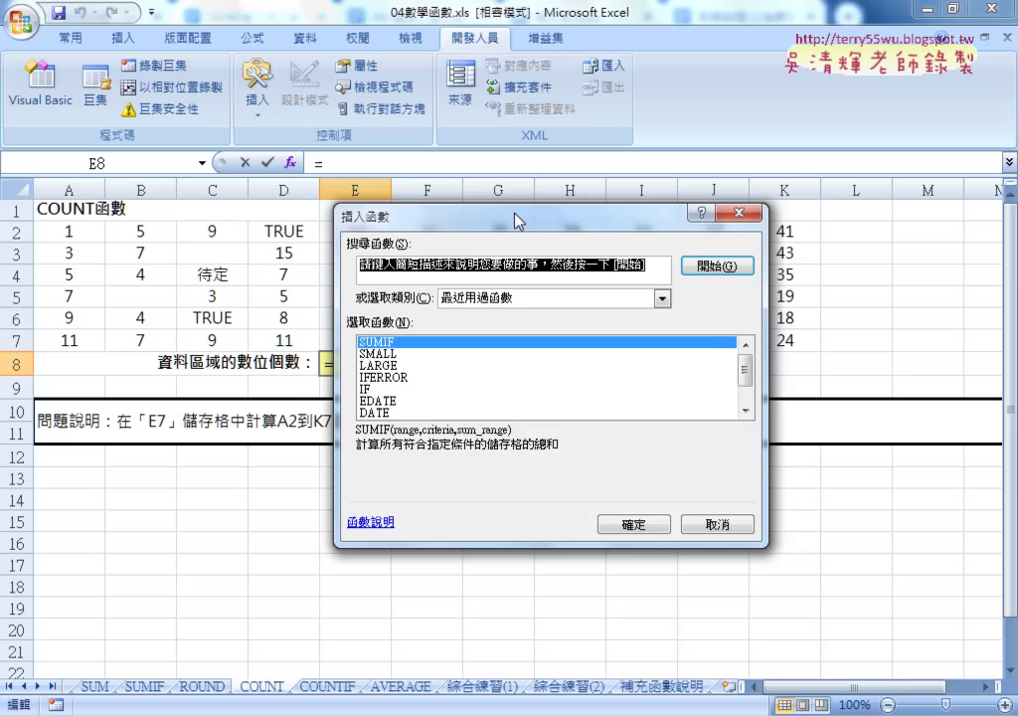
{"action": "left_click", "coordinate": [540, 274]}
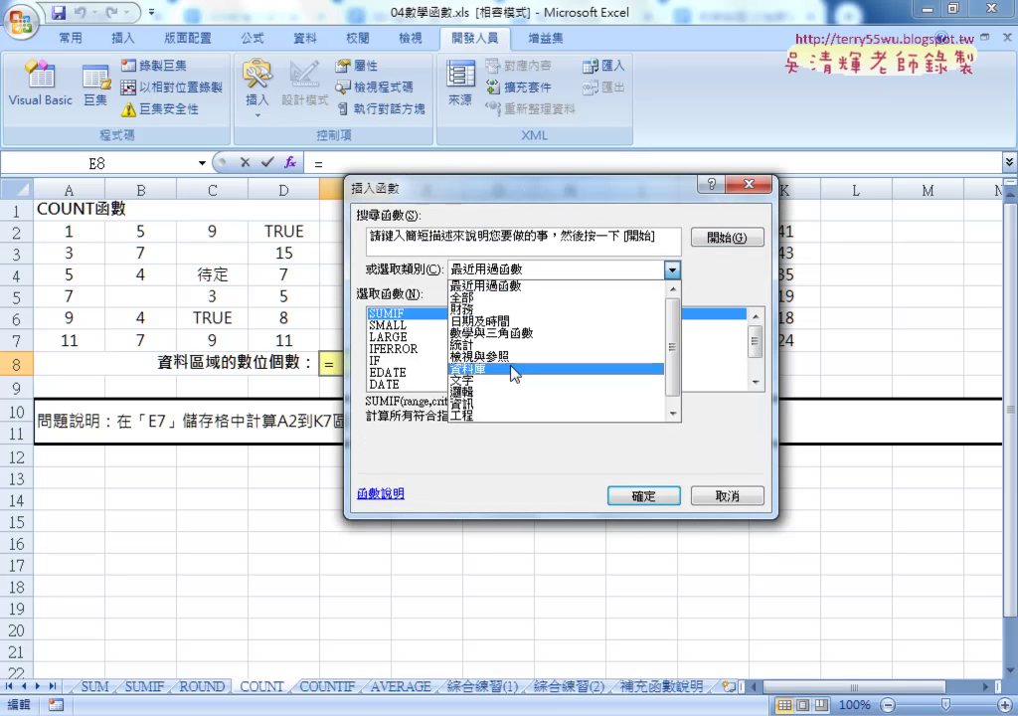
{"action": "left_click", "coordinate": [482, 345]}
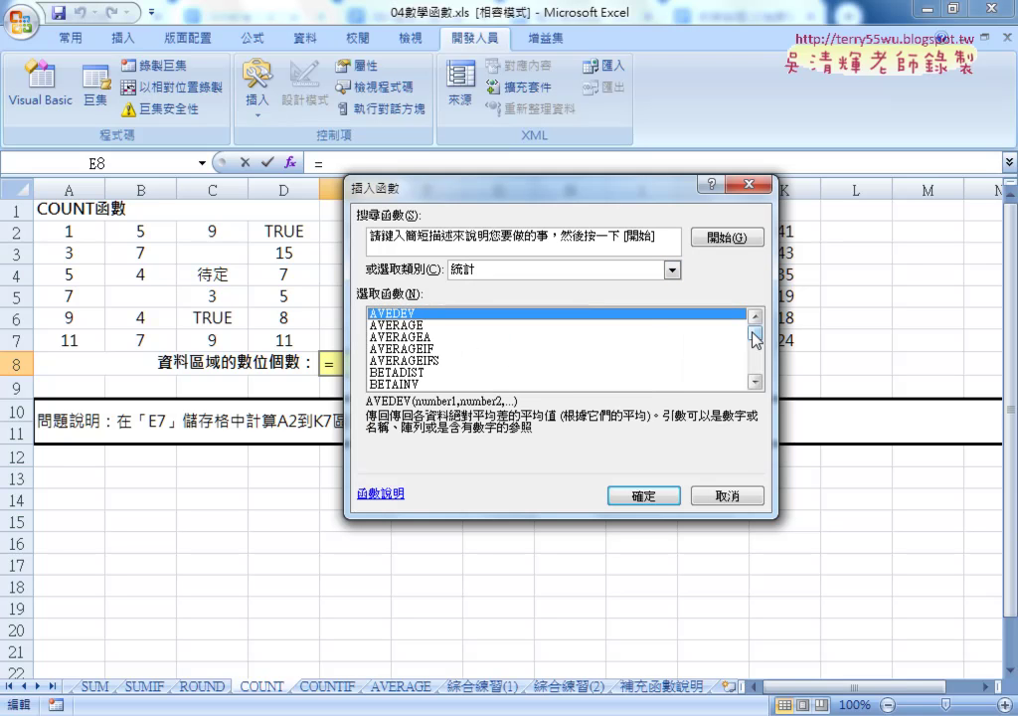
Scroll the statistical functions and select COUNT to read its description.
{"action": "left_click_drag", "start_coordinate": [755, 341], "coordinate": [756, 346]}
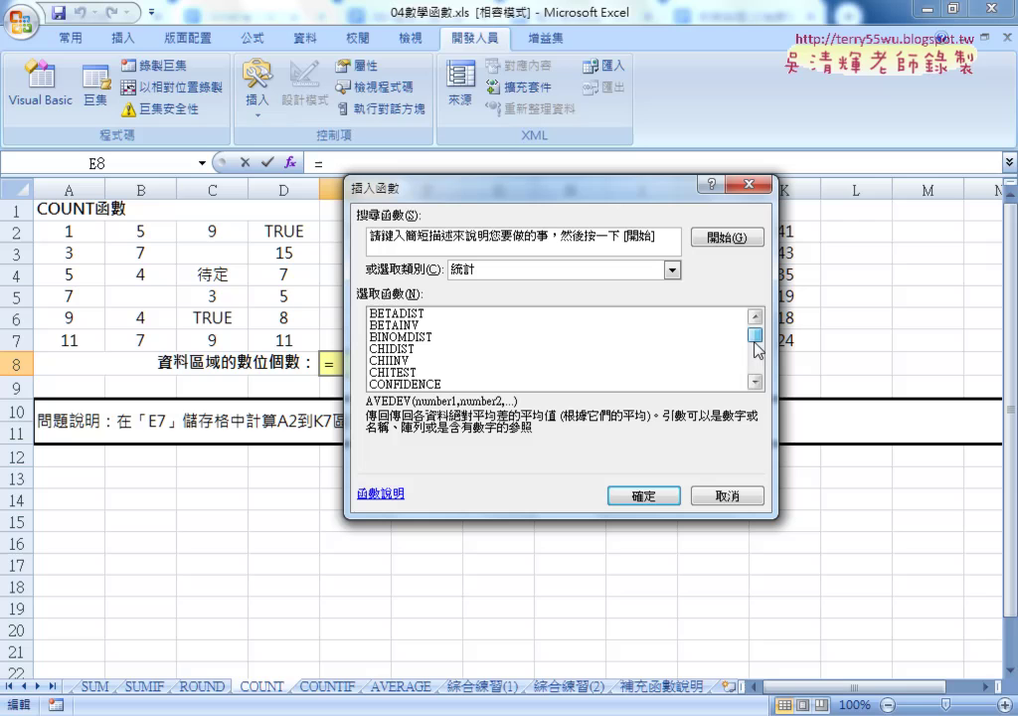
{"action": "left_click", "coordinate": [756, 381]}
{"action": "left_click", "coordinate": [755, 382]}
{"action": "left_click", "coordinate": [756, 382]}
{"action": "left_click", "coordinate": [756, 382]}
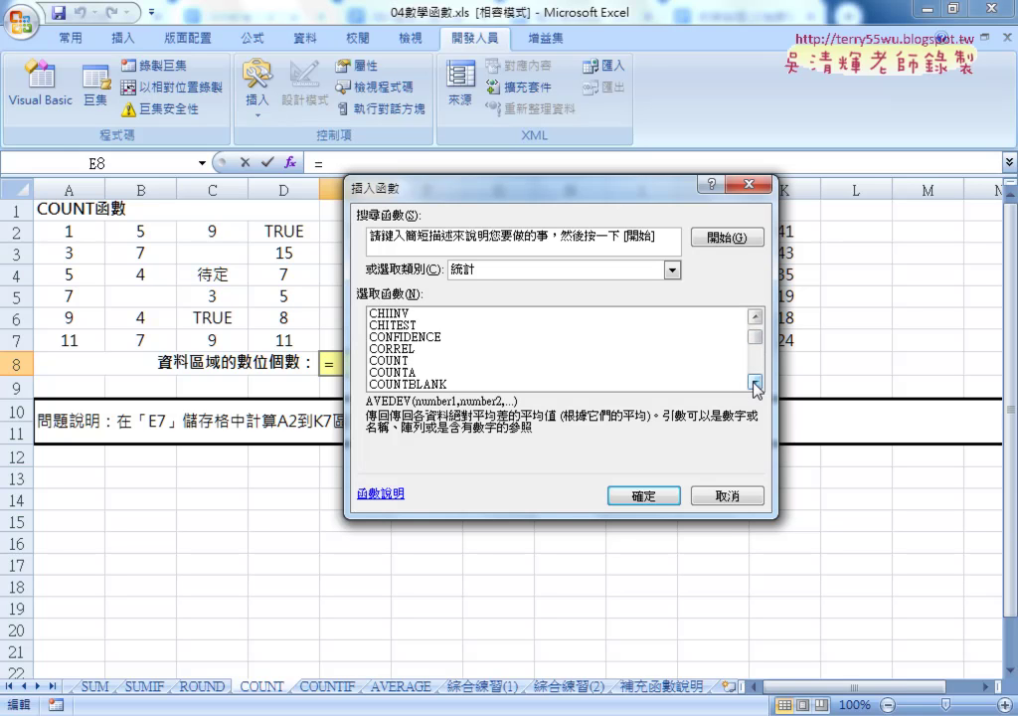
{"action": "left_click", "coordinate": [756, 382]}
{"action": "left_click", "coordinate": [756, 381]}
{"action": "left_click", "coordinate": [756, 382]}
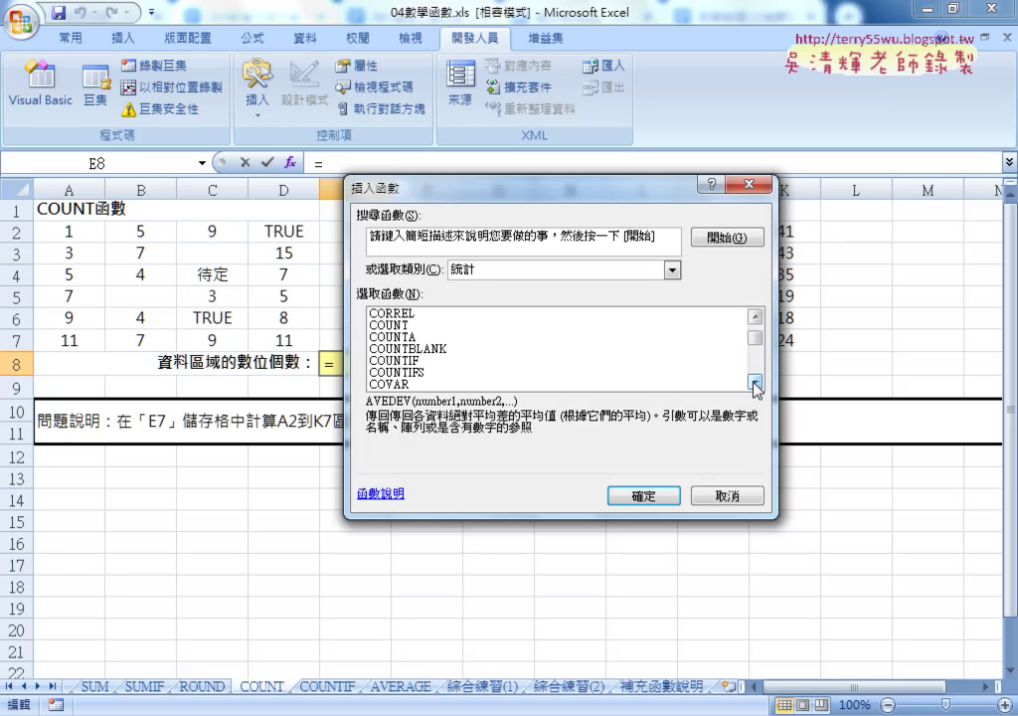
{"action": "left_click", "coordinate": [401, 328]}
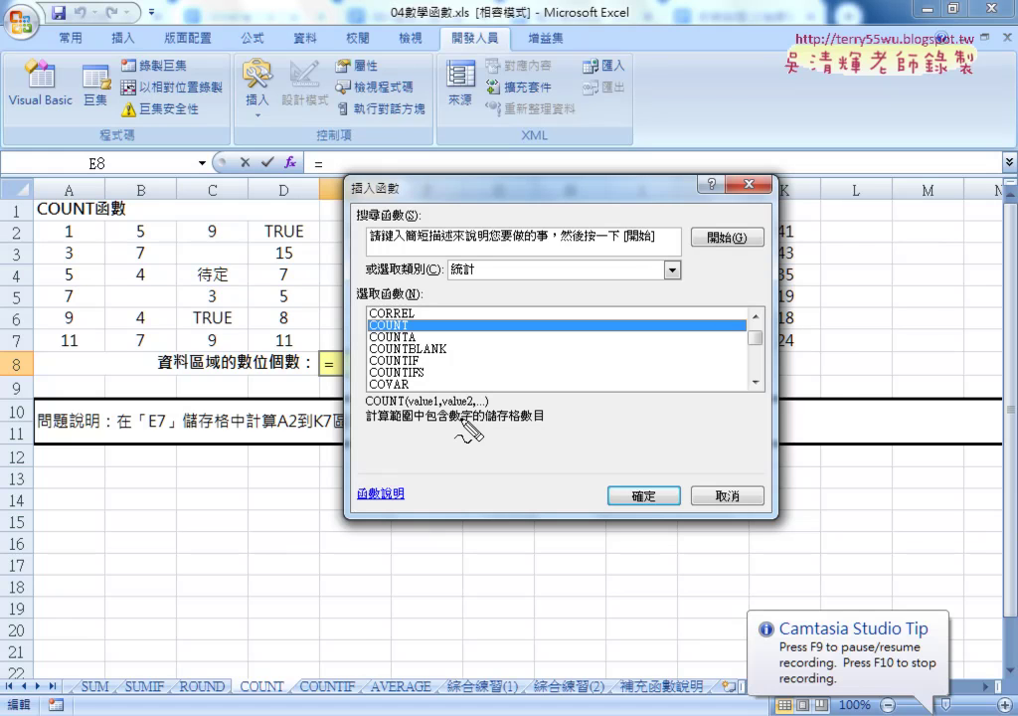
{"action": "left_click_drag", "start_coordinate": [447, 425], "coordinate": [472, 425]}
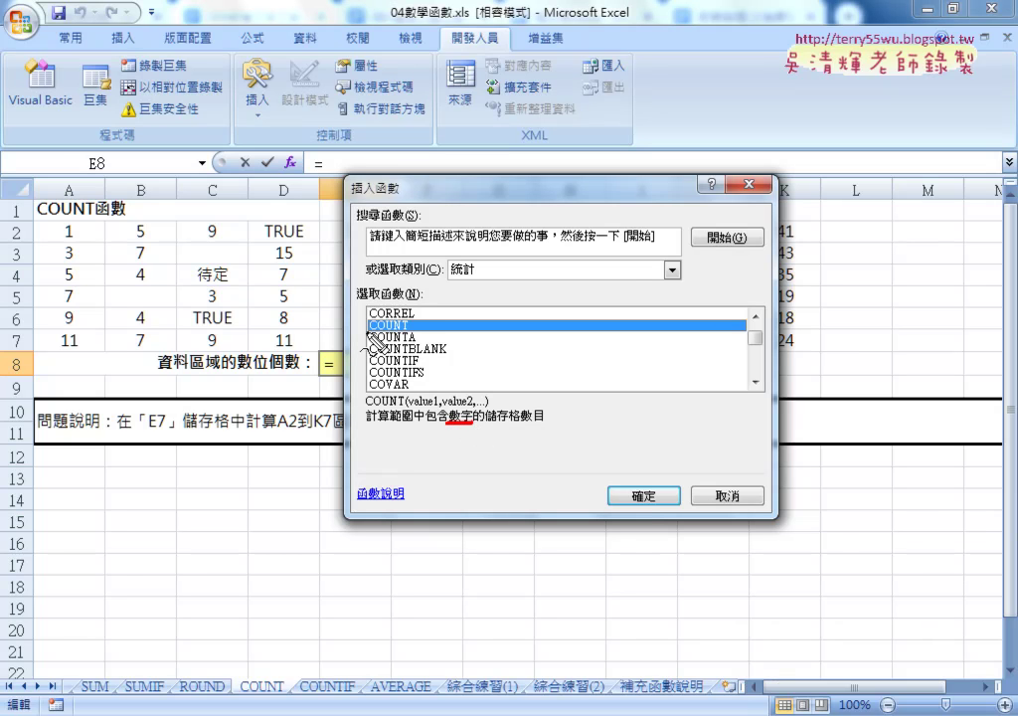
{"action": "left_click_drag", "start_coordinate": [368, 331], "coordinate": [409, 331]}
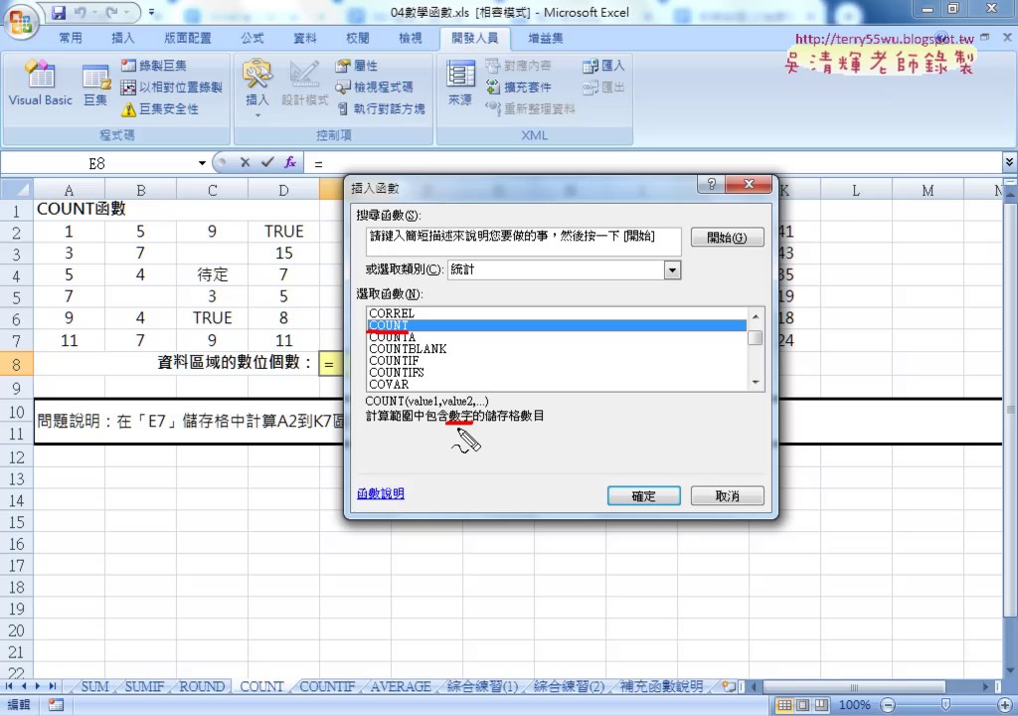
{"action": "left_click_drag", "start_coordinate": [450, 424], "coordinate": [469, 424]}
{"action": "key", "text": "Escape"}
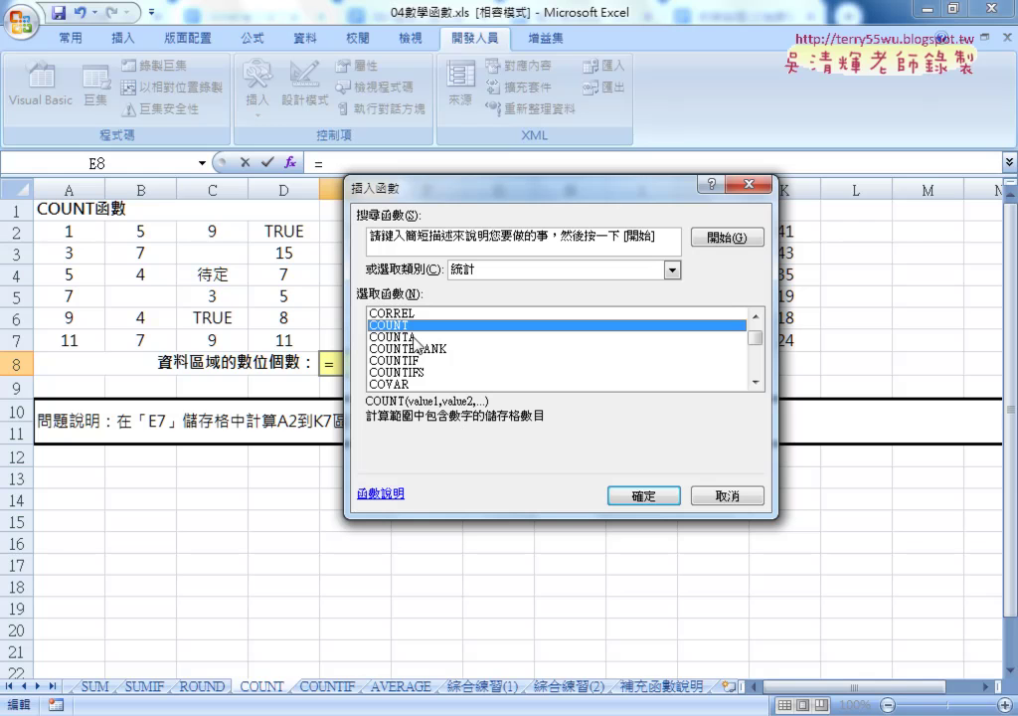
{"action": "left_click", "coordinate": [442, 337]}
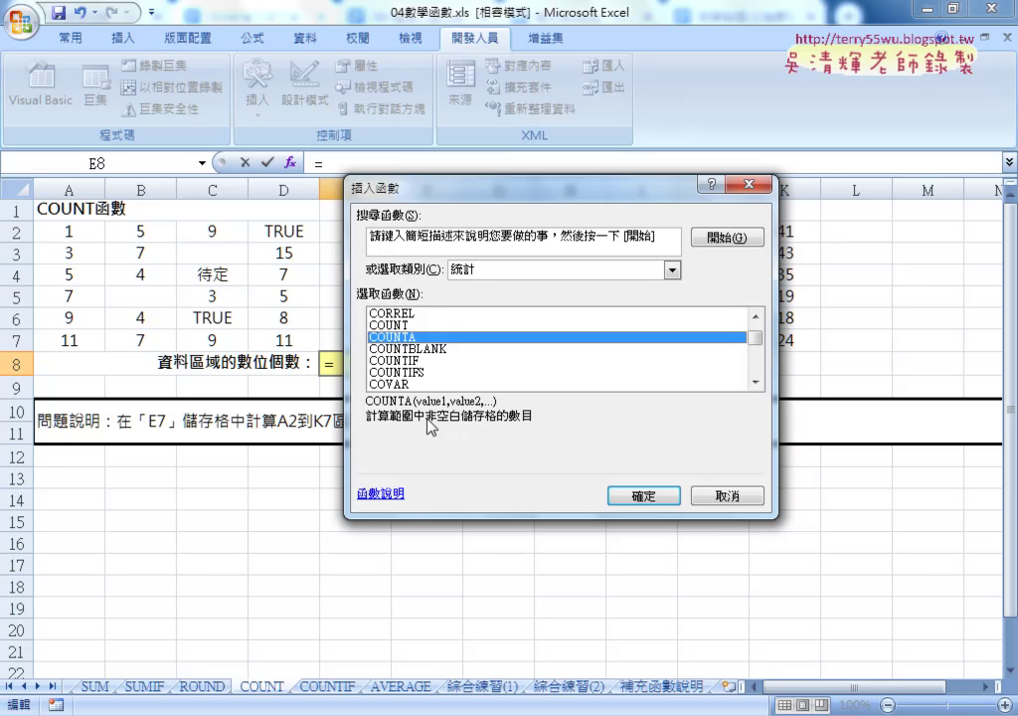
{"action": "left_click", "coordinate": [437, 350]}
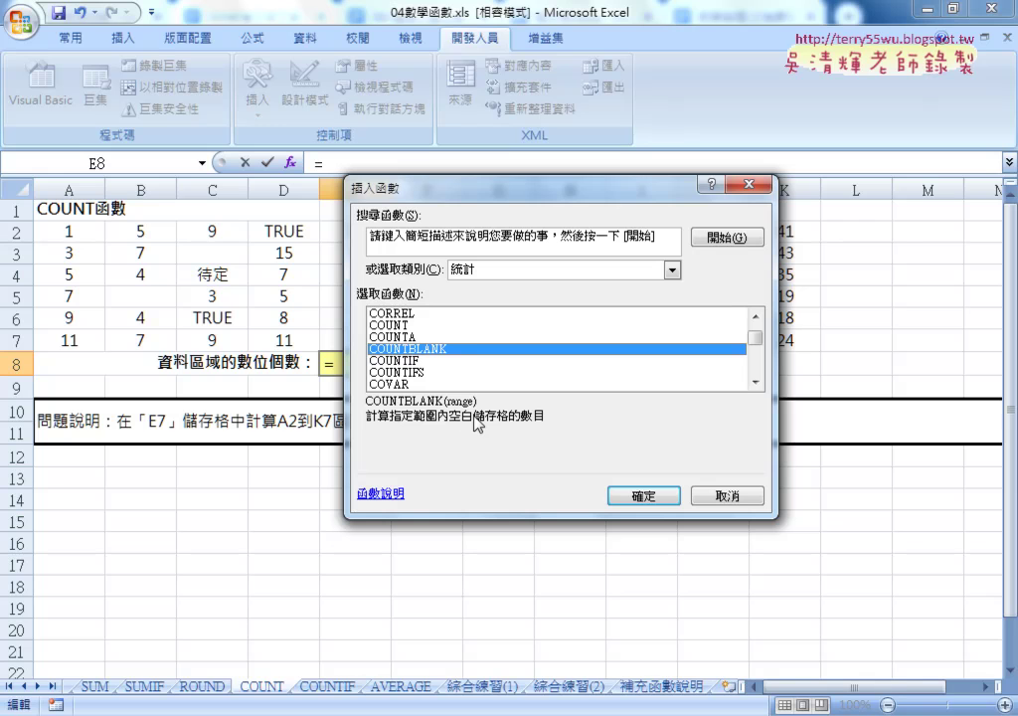
{"action": "left_click", "coordinate": [417, 361]}
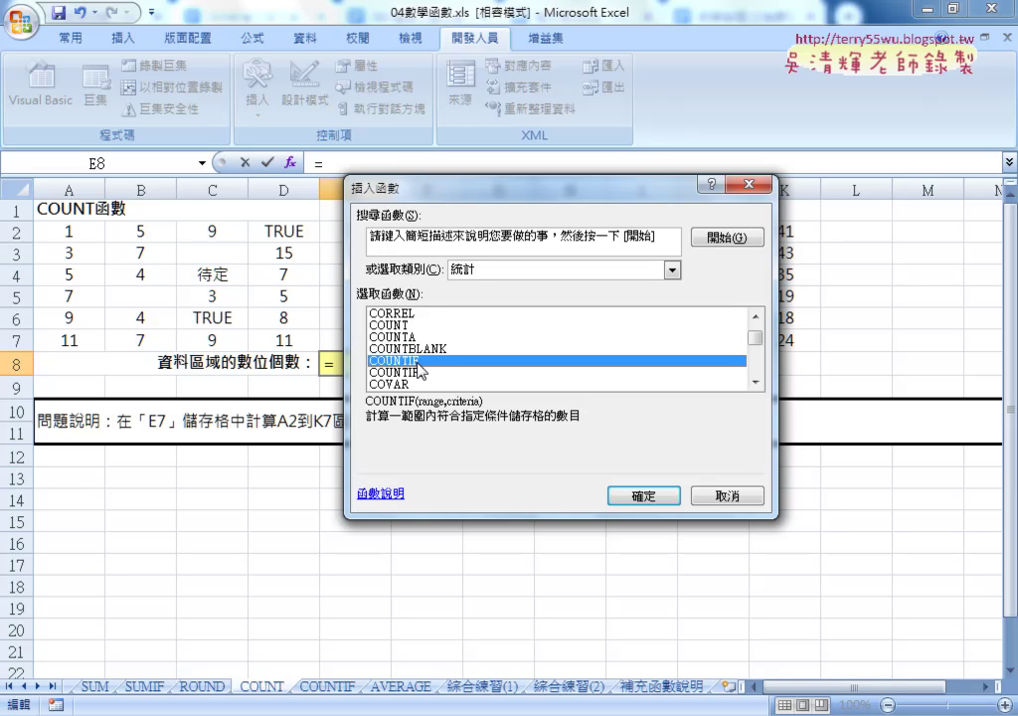
{"action": "left_click", "coordinate": [382, 326]}
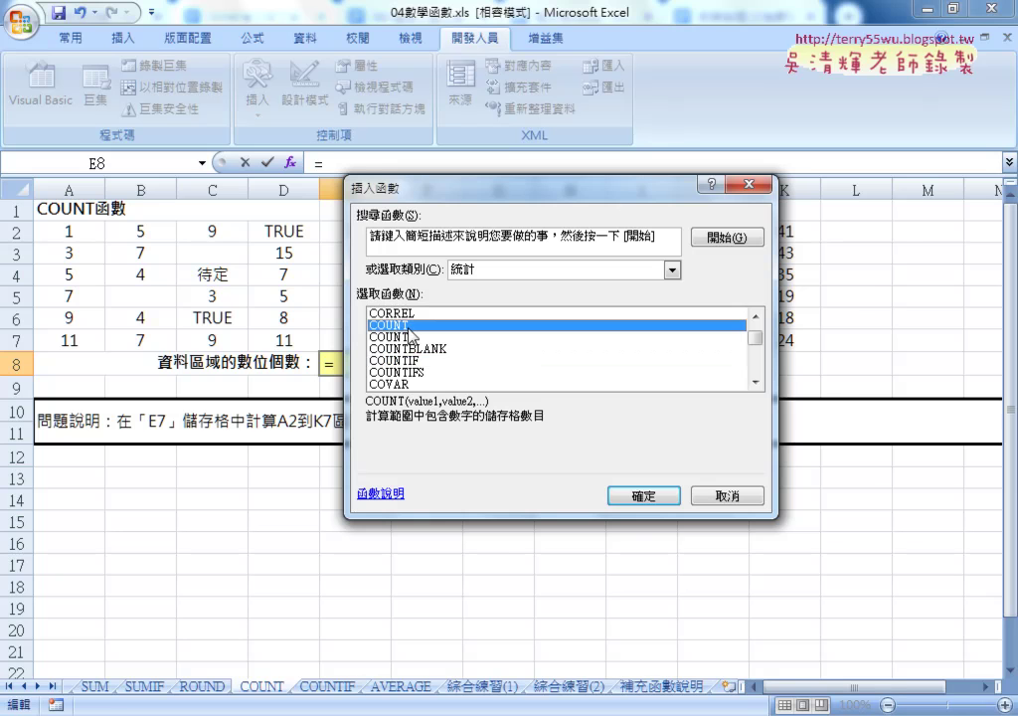
Enter =COUNT(A2:K7) in E8 so it returns 53, then select G8.
{"action": "left_click", "coordinate": [646, 496]}
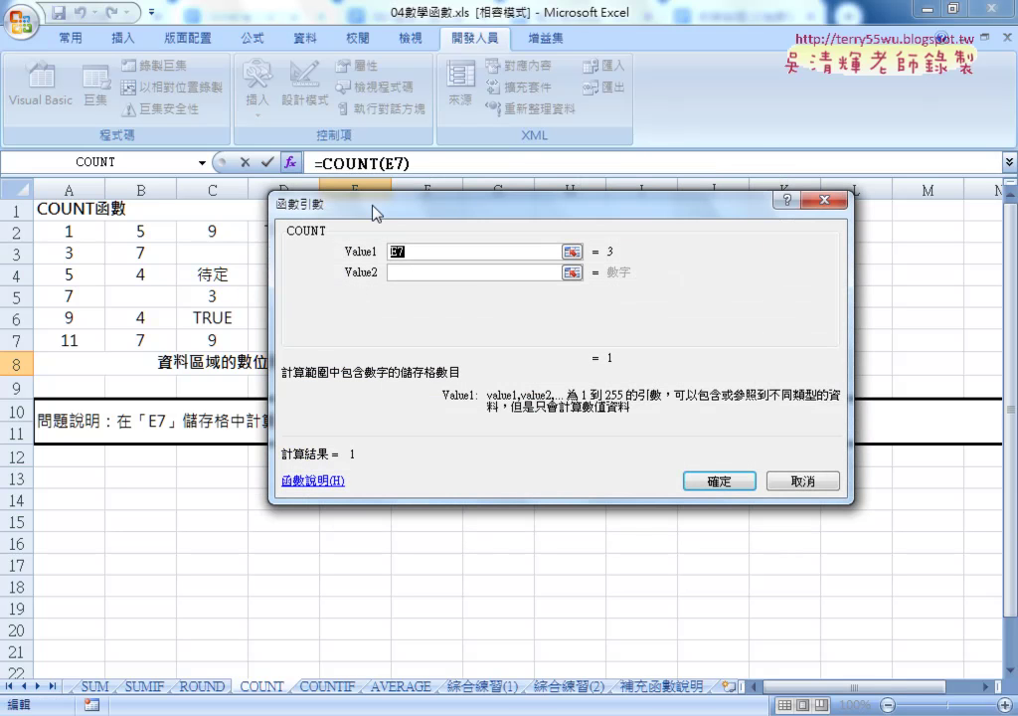
{"action": "left_click_drag", "start_coordinate": [45, 340], "coordinate": [278, 362]}
{"action": "left_click_drag", "start_coordinate": [405, 203], "coordinate": [145, 603]}
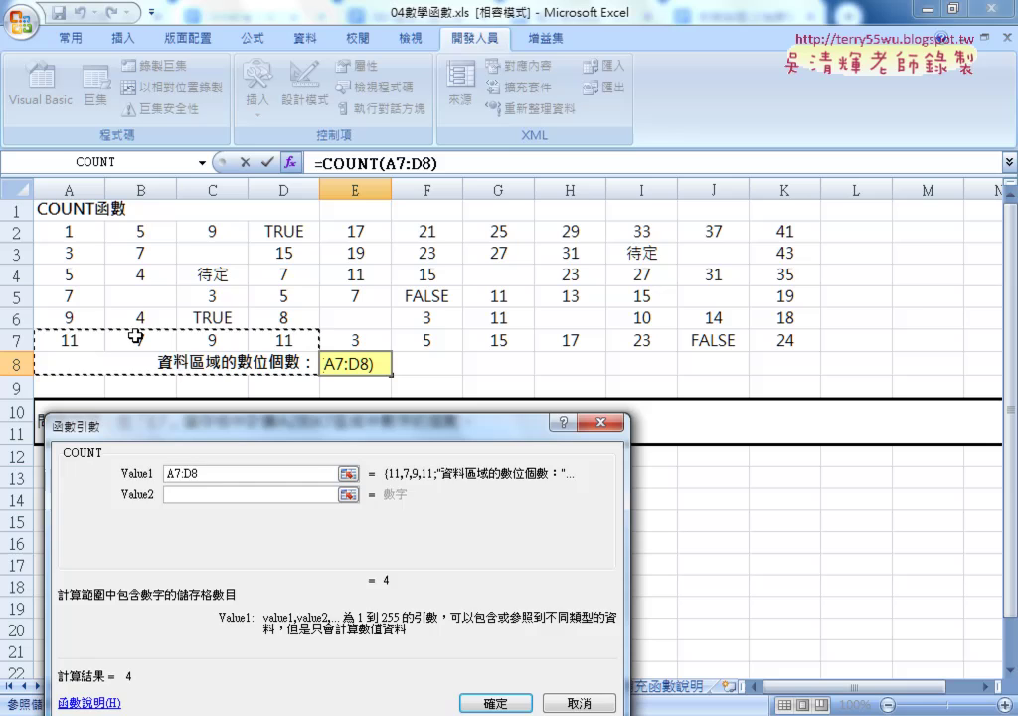
{"action": "mouse_move", "coordinate": [69, 231]}
{"action": "left_mouse_down"}
{"action": "mouse_move", "coordinate": [375, 339]}
{"action": "mouse_move", "coordinate": [785, 339]}
{"action": "left_mouse_up"}
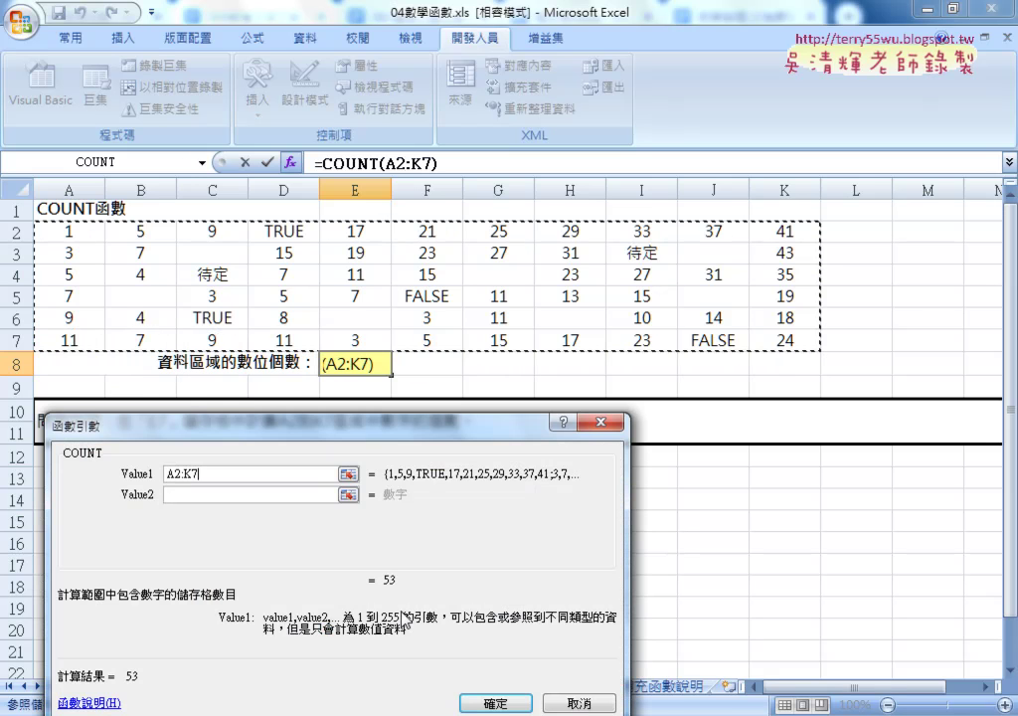
{"action": "left_click", "coordinate": [491, 703]}
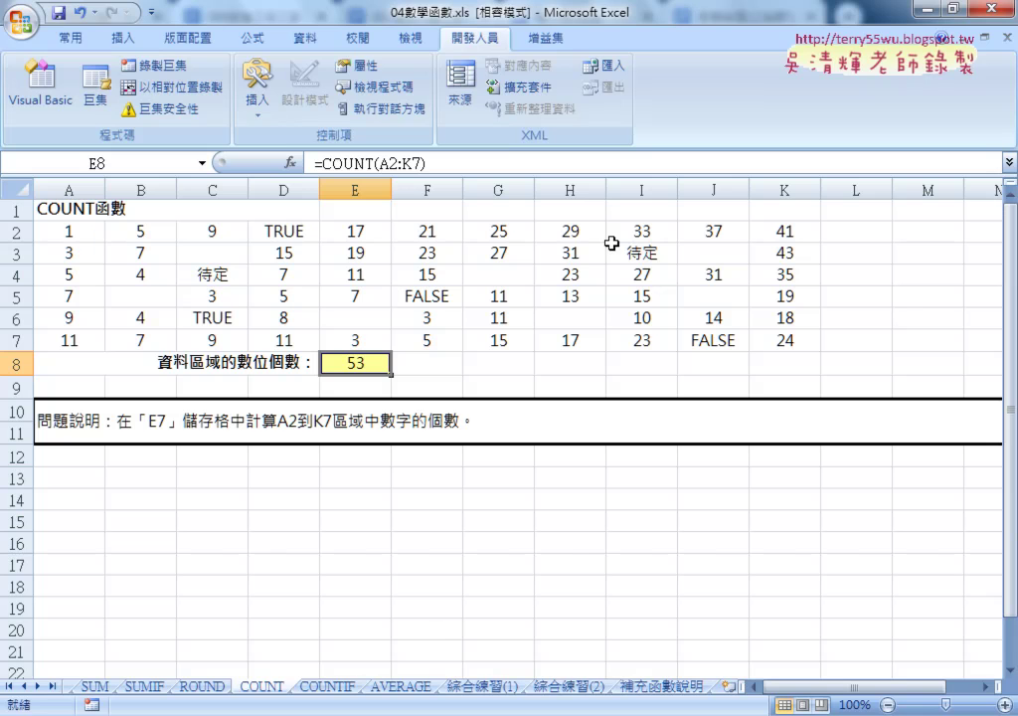
{"action": "left_click", "coordinate": [509, 366]}
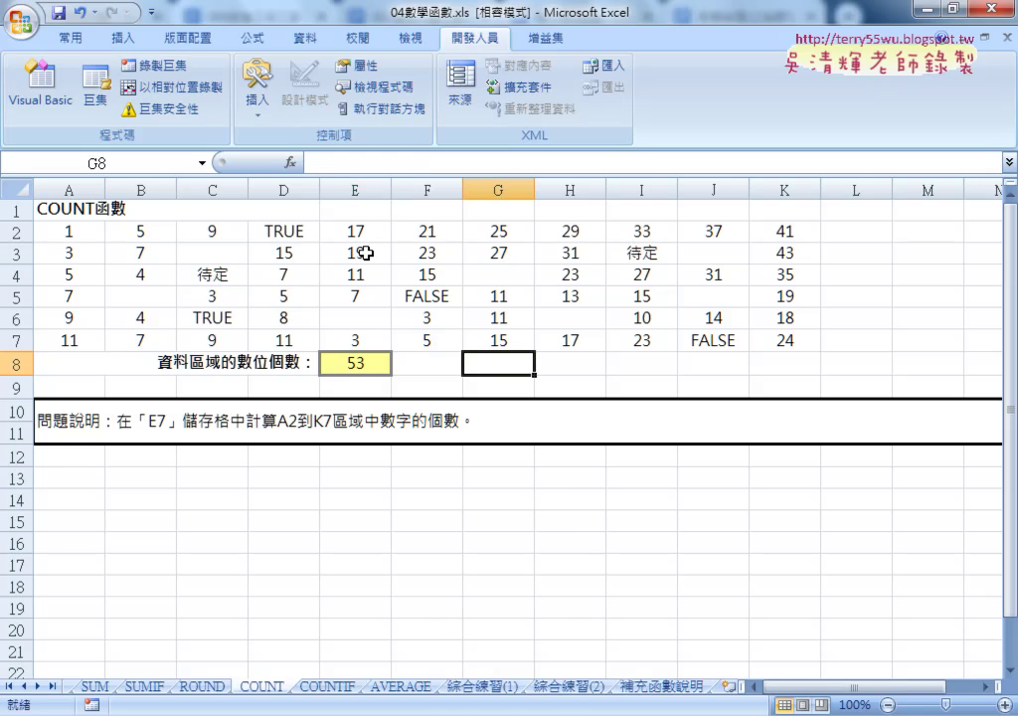
Insert COUNTA into G8 with an initial drag-selected data range.
{"action": "left_click", "coordinate": [291, 161]}
{"action": "left_click_drag", "start_coordinate": [449, 396], "coordinate": [697, 335]}
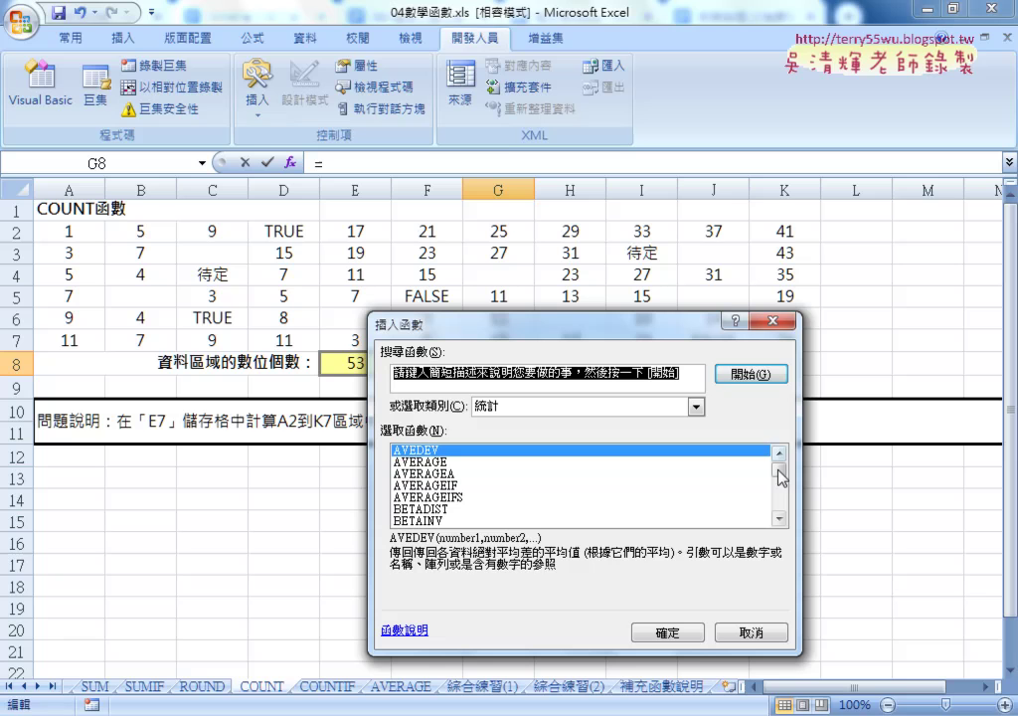
{"action": "left_click_drag", "start_coordinate": [777, 463], "coordinate": [782, 479]}
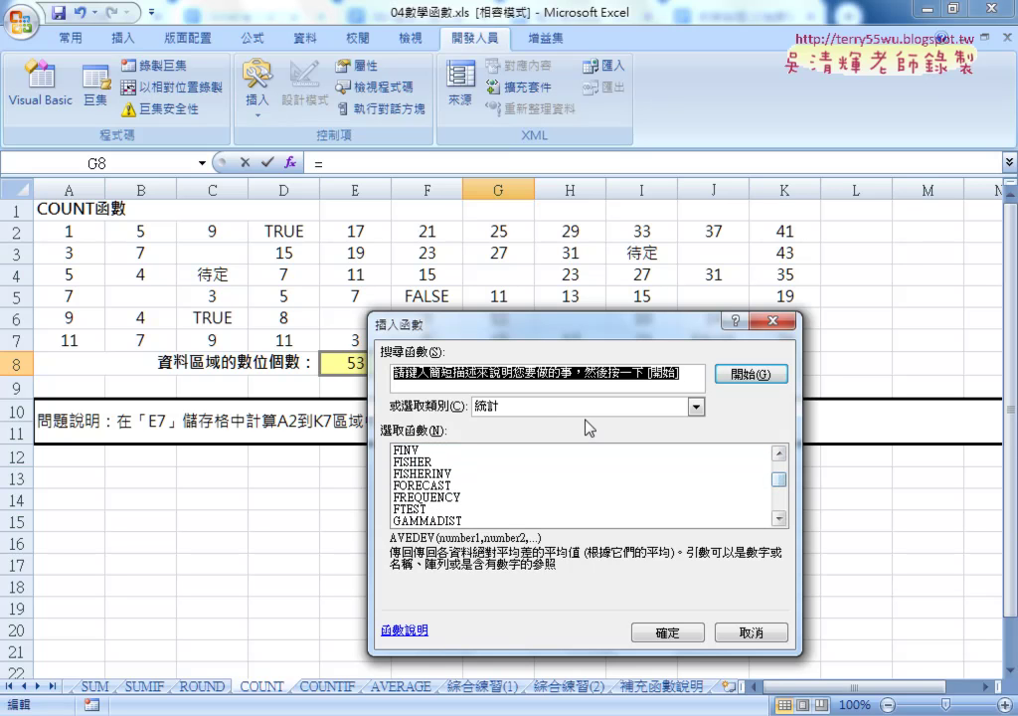
{"action": "left_click", "coordinate": [781, 453]}
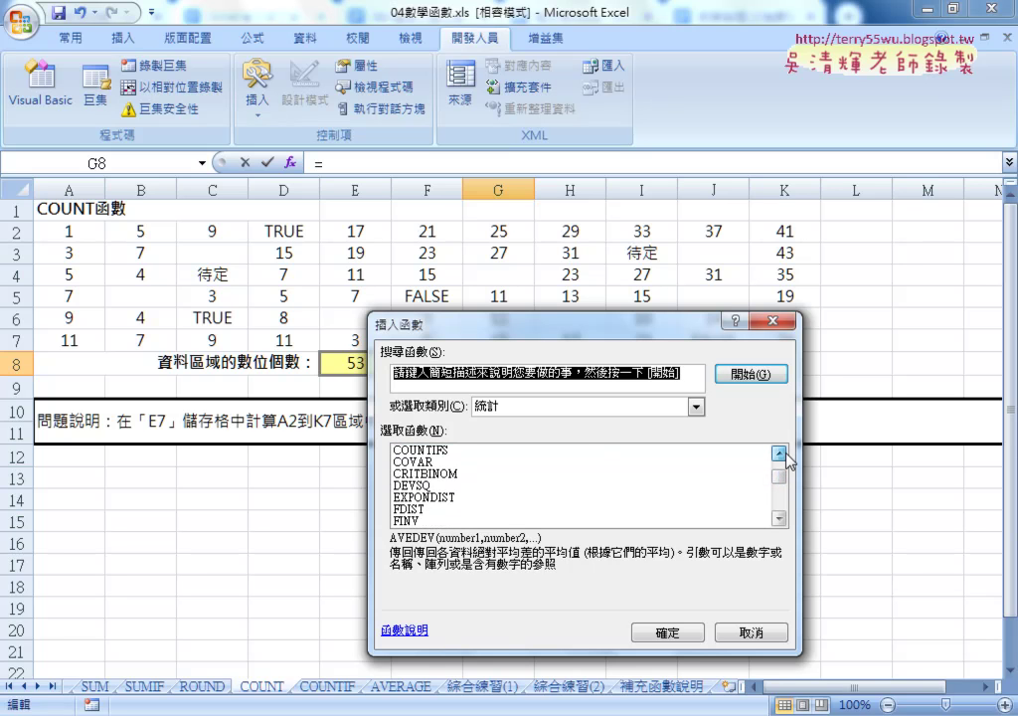
{"action": "double_click", "coordinate": [498, 461]}
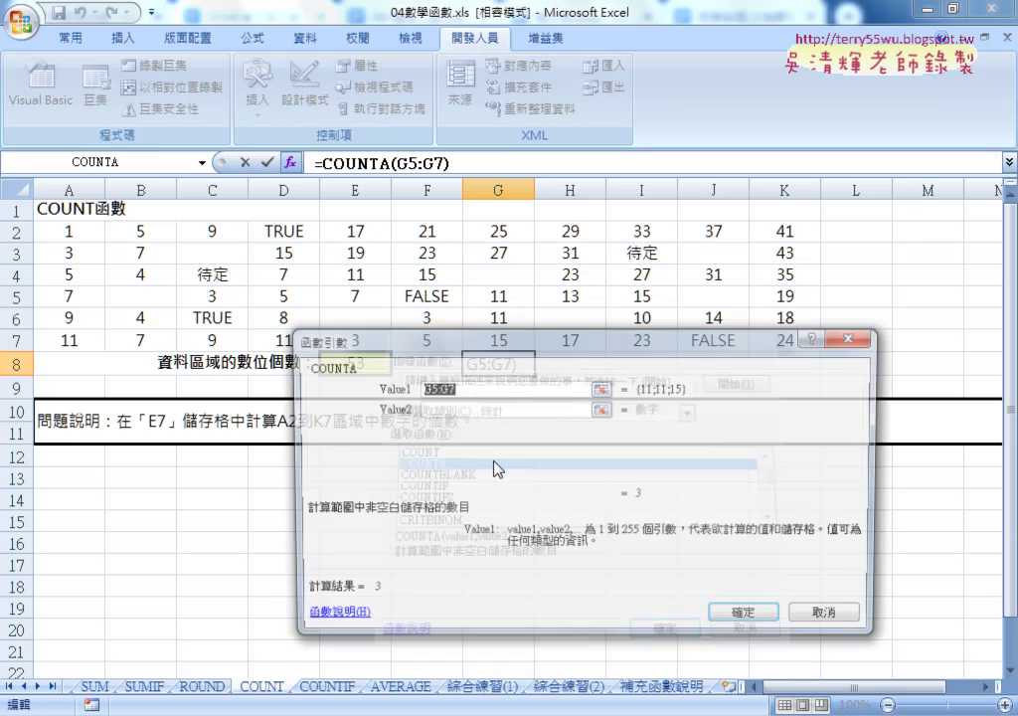
{"action": "mouse_move", "coordinate": [68, 231]}
{"action": "left_mouse_down"}
{"action": "mouse_move", "coordinate": [109, 247]}
{"action": "mouse_move", "coordinate": [772, 354]}
{"action": "left_mouse_up"}
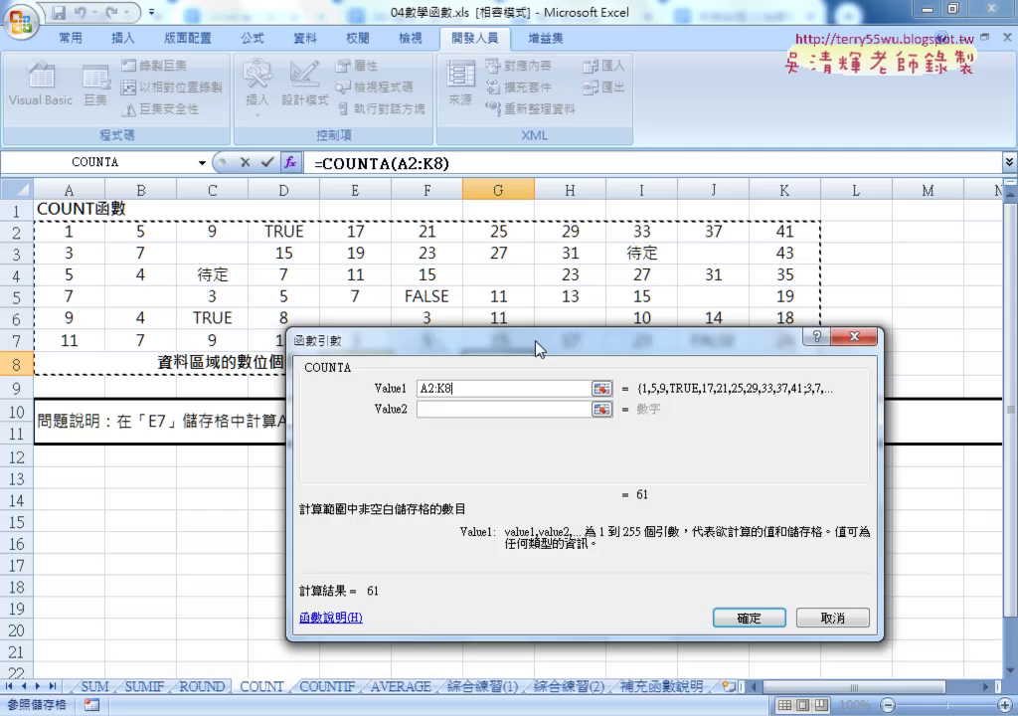
Correct the COUNTA range to A2:K7 and confirm, giving 59.
{"action": "mouse_move", "coordinate": [537, 349]}
{"action": "left_mouse_down"}
{"action": "mouse_move", "coordinate": [429, 463]}
{"action": "mouse_move", "coordinate": [430, 452]}
{"action": "left_mouse_up"}
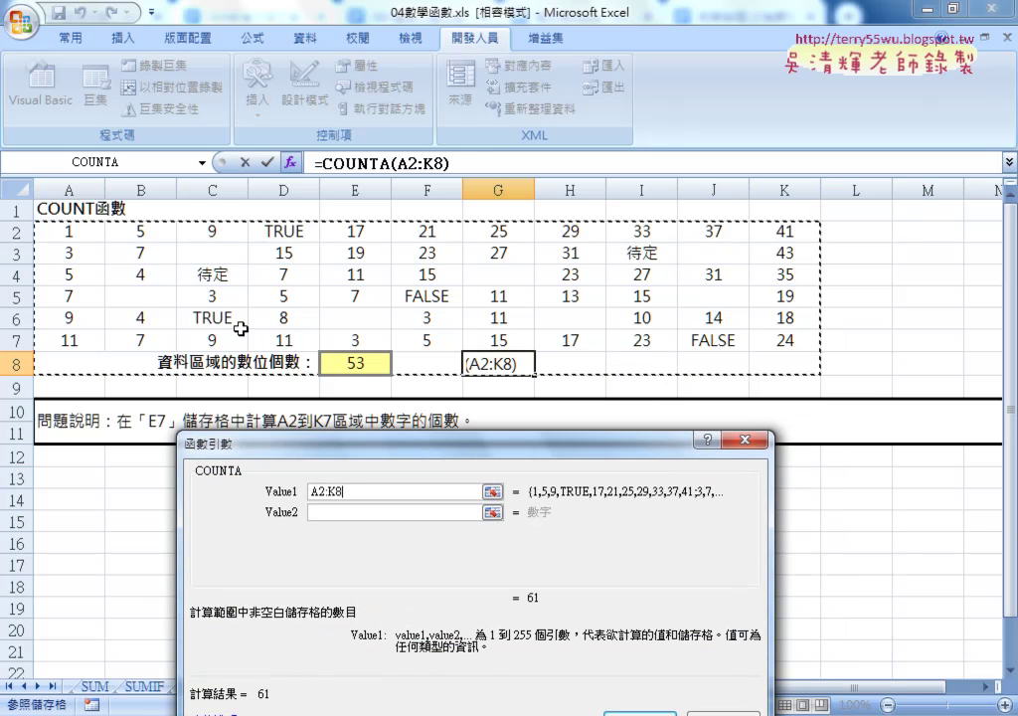
{"action": "left_click_drag", "start_coordinate": [344, 492], "coordinate": [311, 492]}
{"action": "left_click_drag", "start_coordinate": [72, 230], "coordinate": [780, 340]}
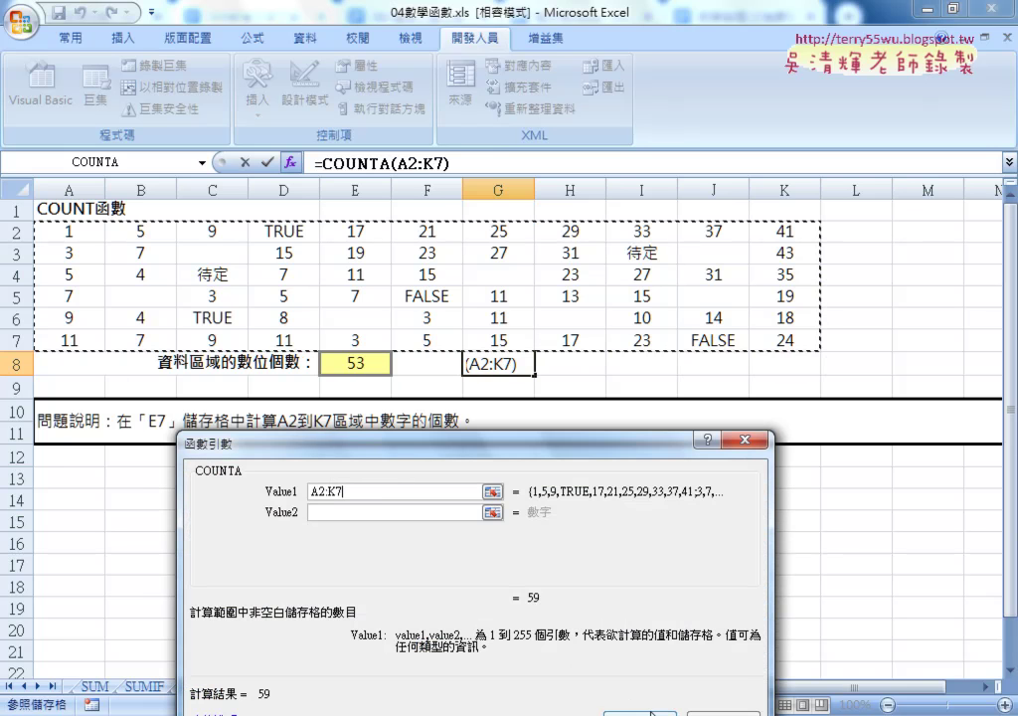
{"action": "left_click", "coordinate": [636, 710]}
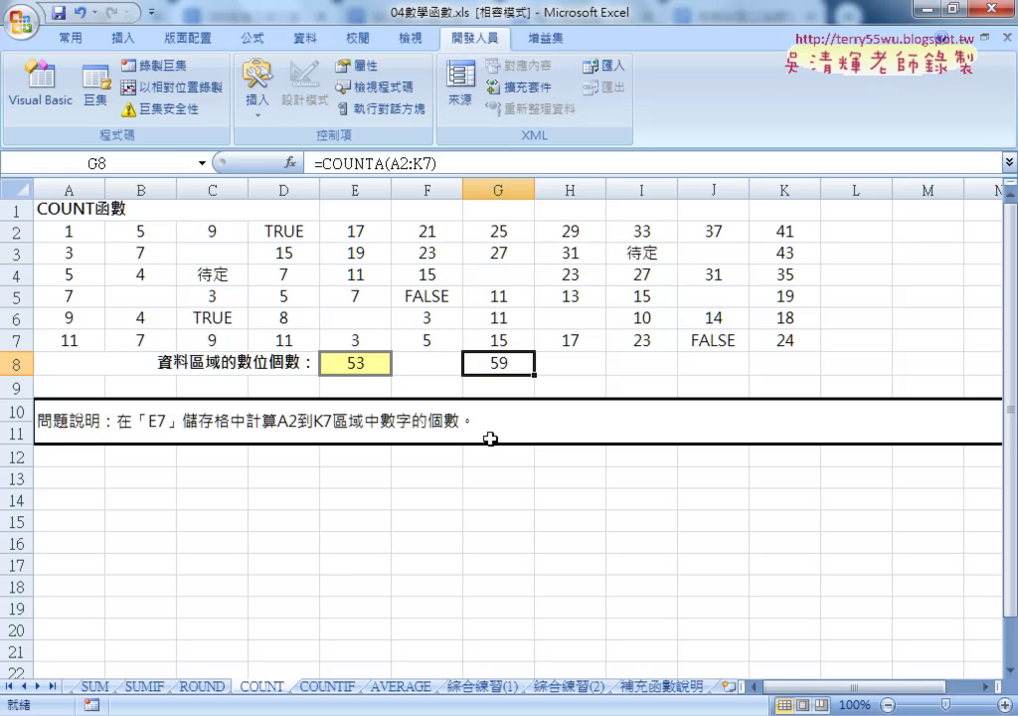
Compare the COUNT formula in E8 with the COUNTA formula in G8, then select I8.
{"action": "left_click", "coordinate": [336, 362]}
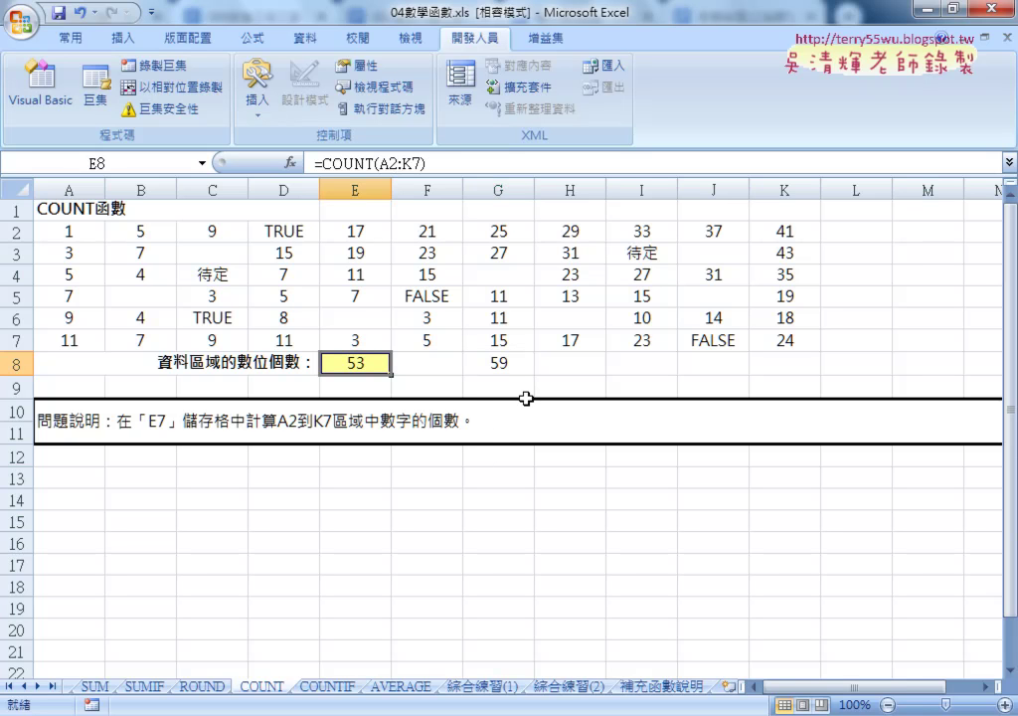
{"action": "left_click", "coordinate": [496, 362]}
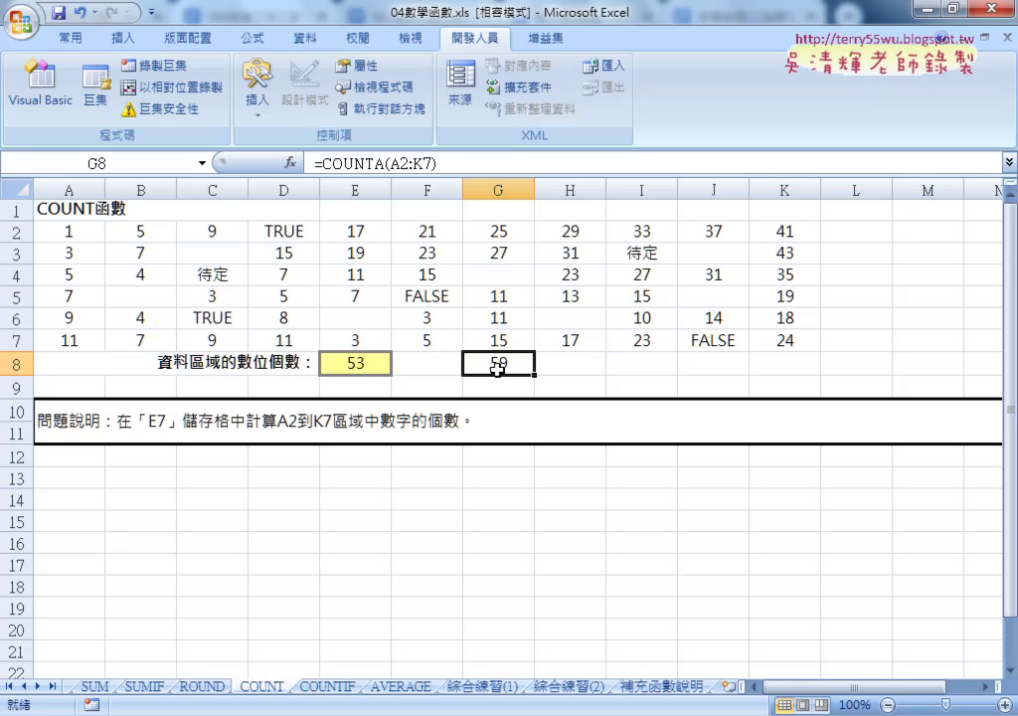
{"action": "left_click", "coordinate": [366, 369]}
{"action": "left_click", "coordinate": [499, 365]}
{"action": "left_click", "coordinate": [643, 364]}
Enter =COUNTBLANK(A2:K7) in I8, returning 7 empty cells.
{"action": "left_click", "coordinate": [291, 162]}
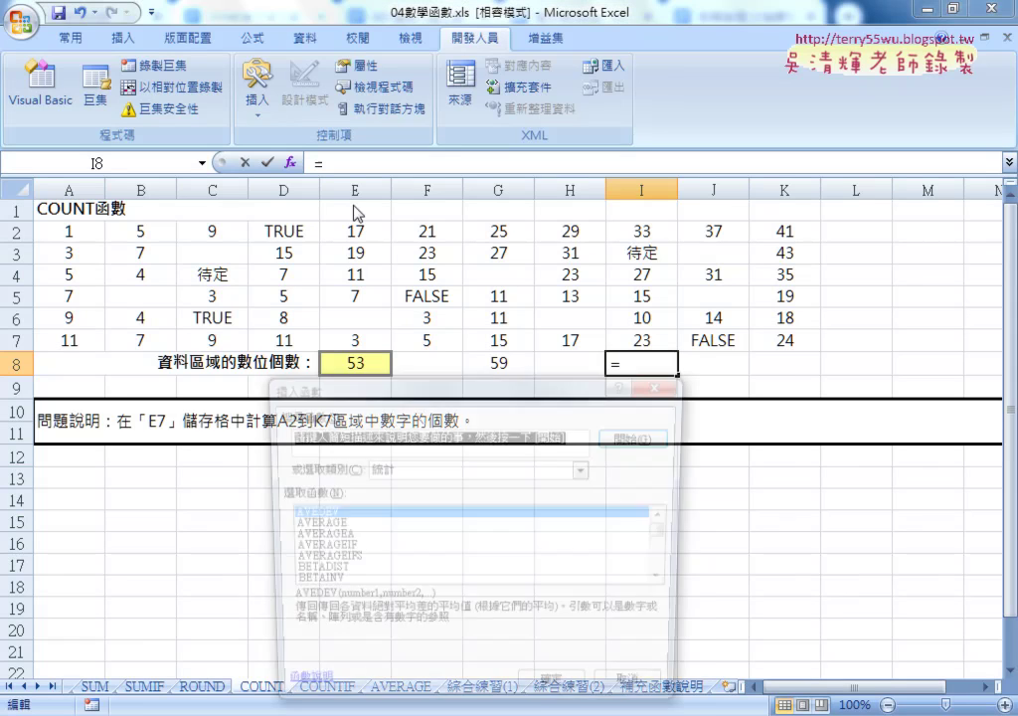
{"action": "left_click", "coordinate": [671, 583]}
{"action": "left_click", "coordinate": [671, 584]}
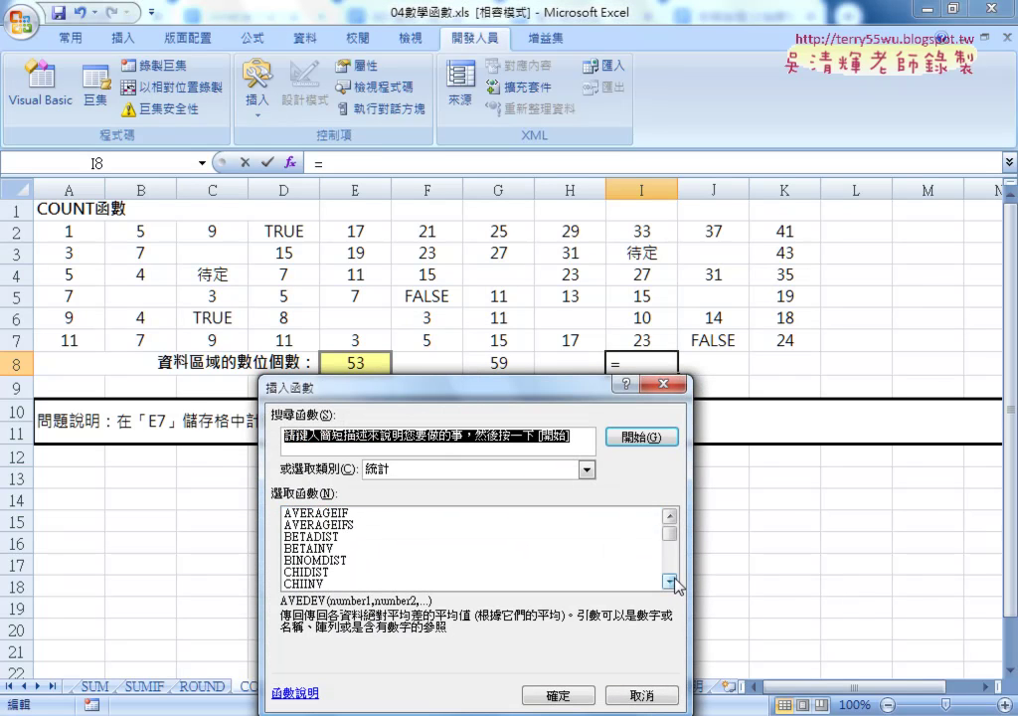
{"action": "left_click", "coordinate": [671, 584]}
{"action": "left_click", "coordinate": [671, 583]}
{"action": "left_click", "coordinate": [671, 583]}
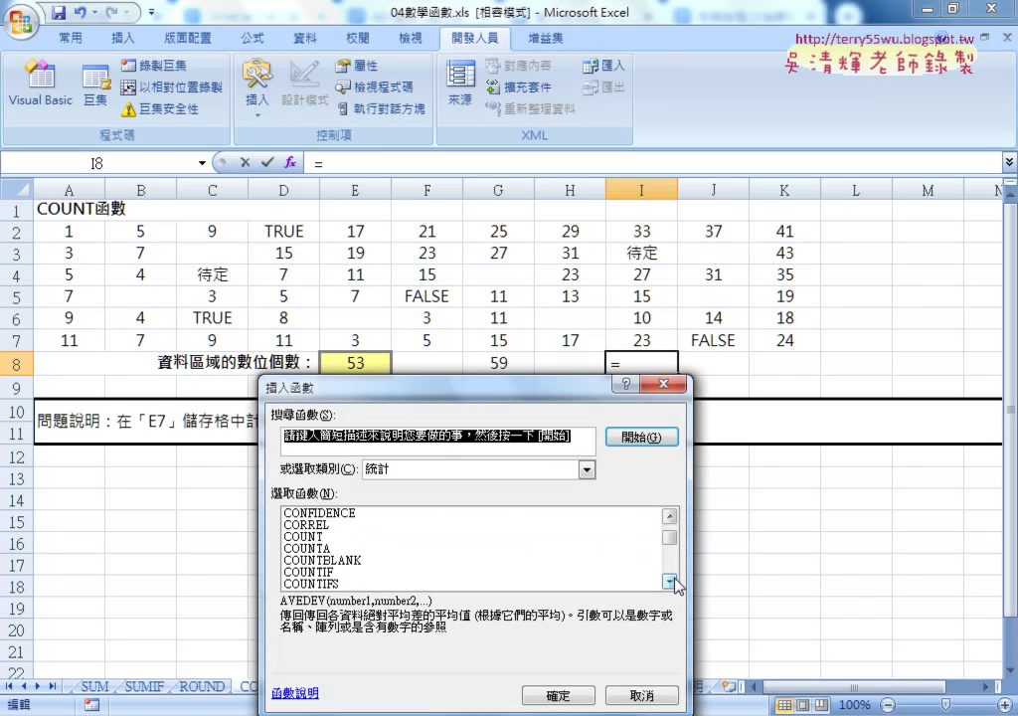
{"action": "left_click", "coordinate": [411, 560]}
{"action": "left_click", "coordinate": [532, 694]}
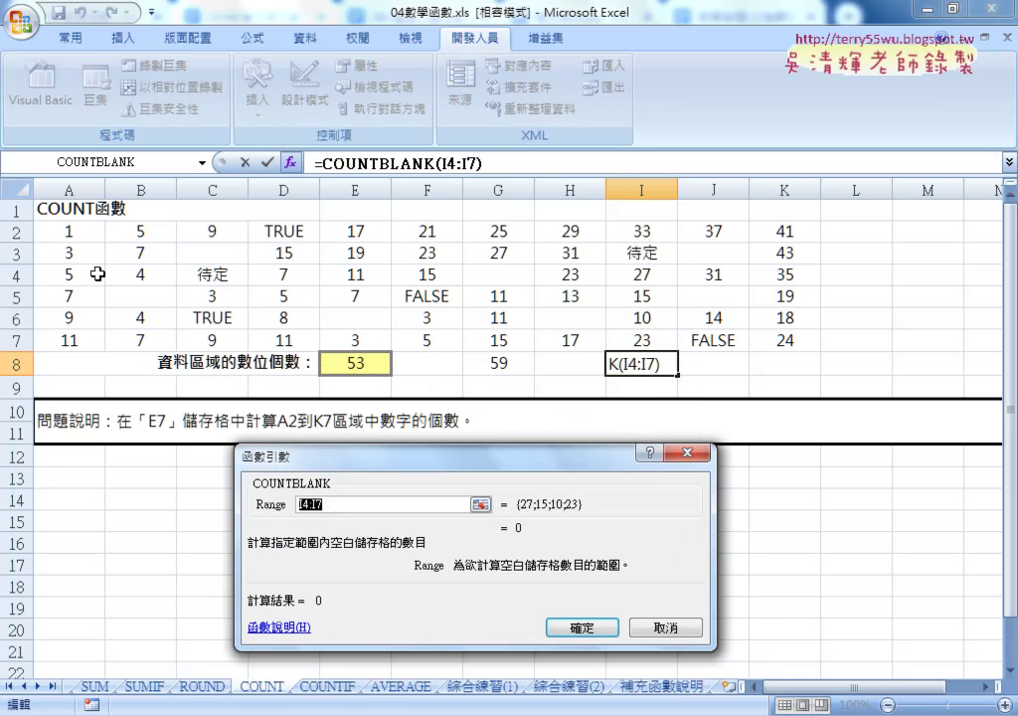
{"action": "left_click_drag", "start_coordinate": [74, 228], "coordinate": [756, 351]}
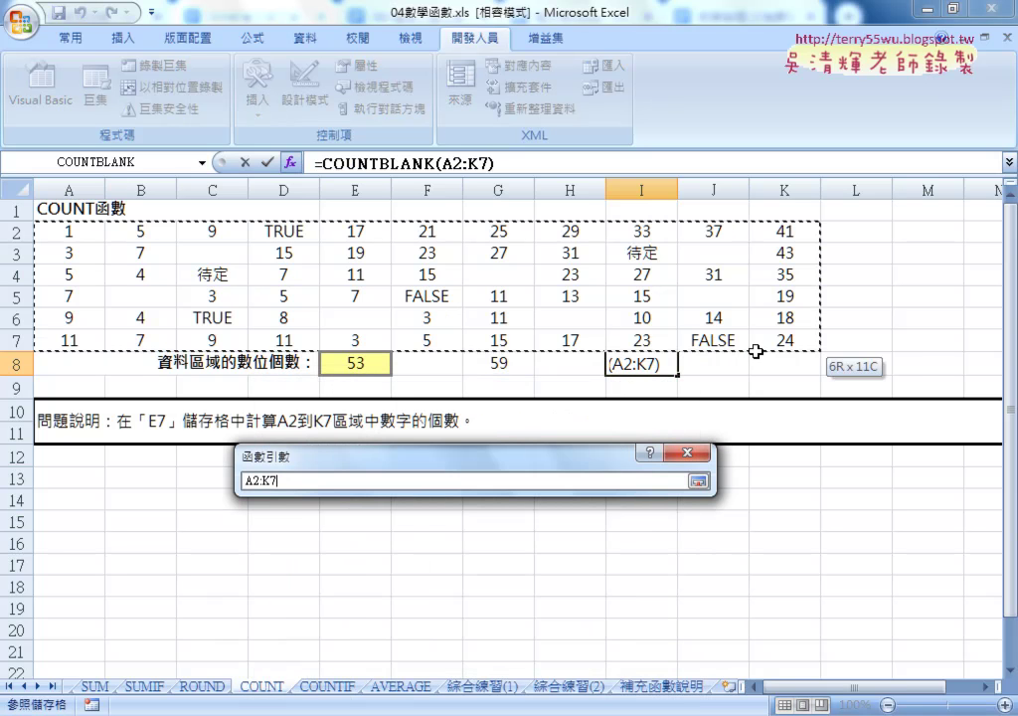
{"action": "left_click", "coordinate": [516, 689]}
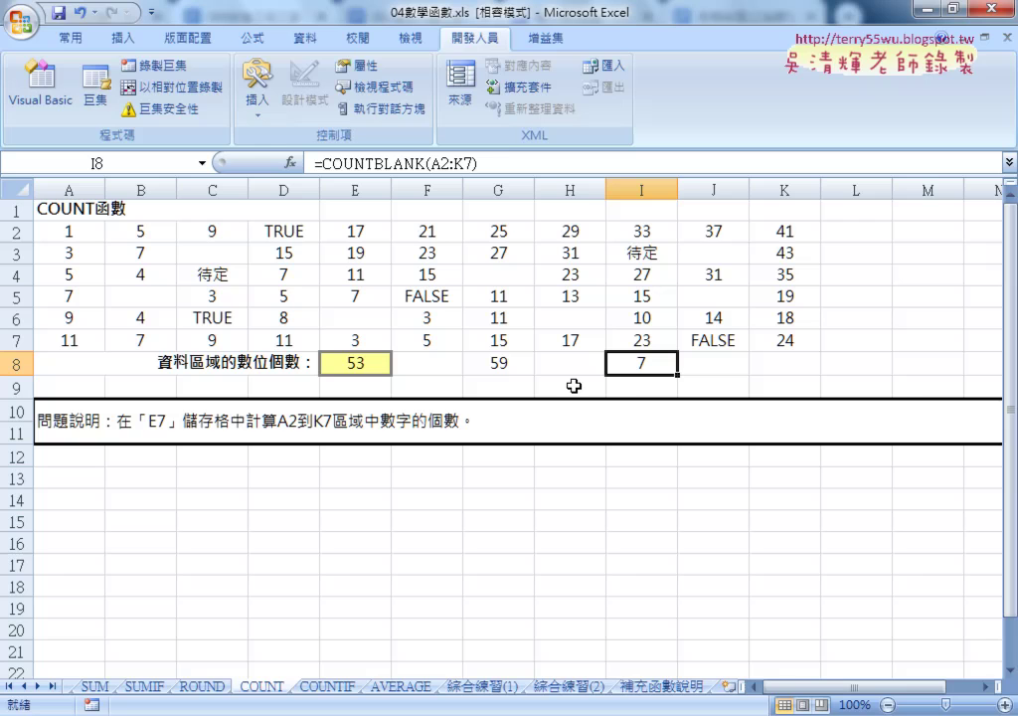
{"action": "left_click", "coordinate": [503, 363]}
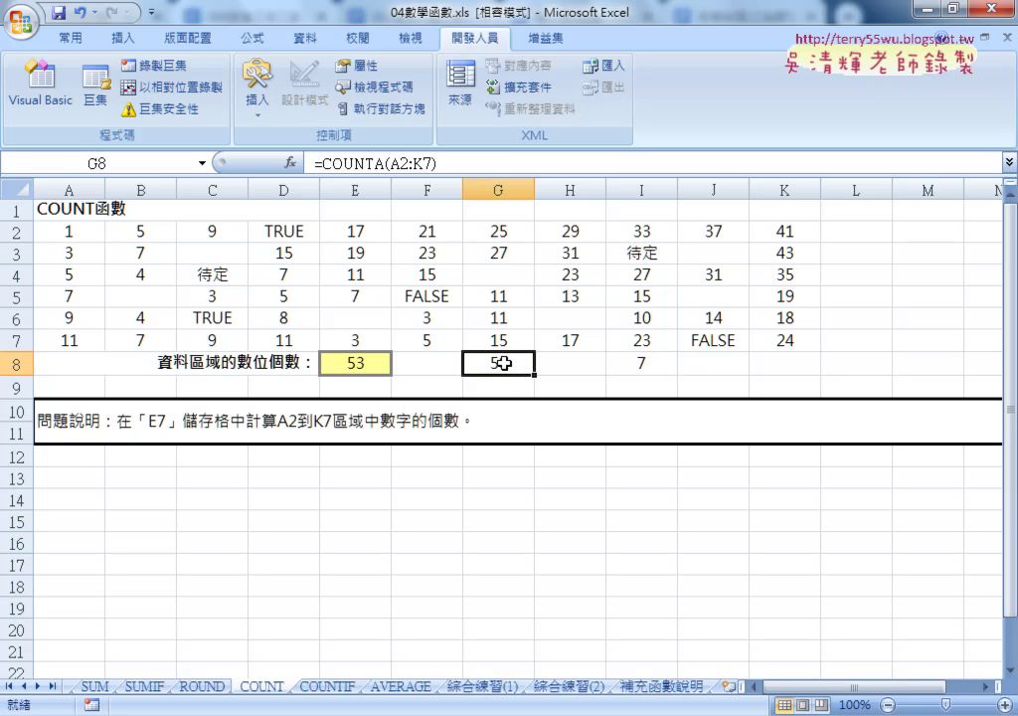
Select K8 and open the COUNTIF function arguments.
{"action": "left_click", "coordinate": [770, 361]}
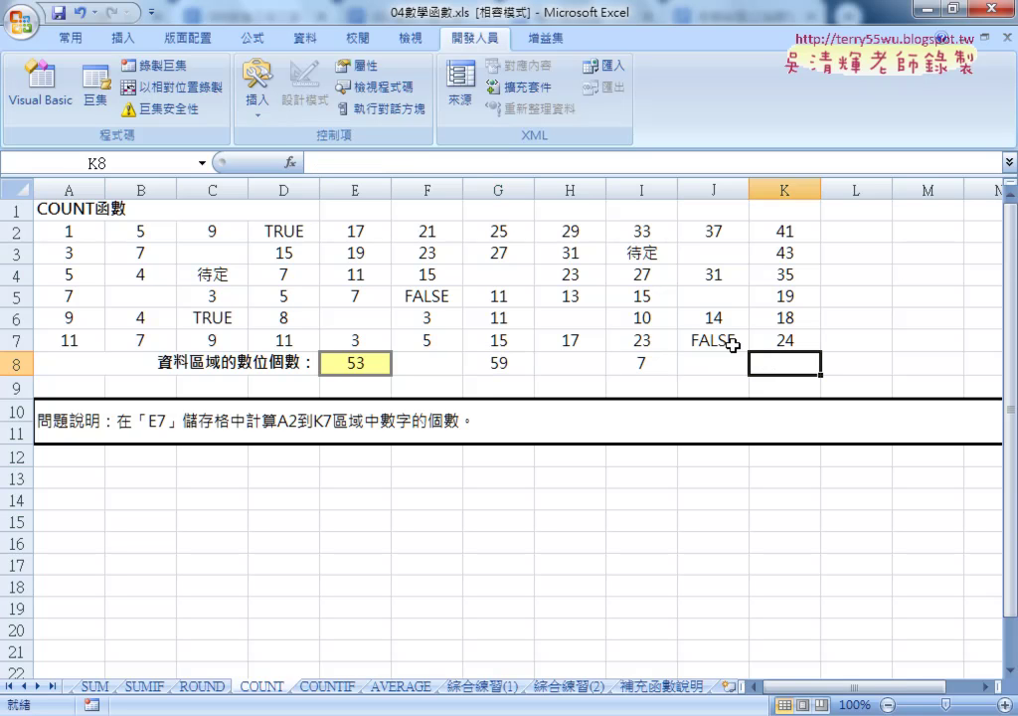
{"action": "left_click", "coordinate": [291, 162]}
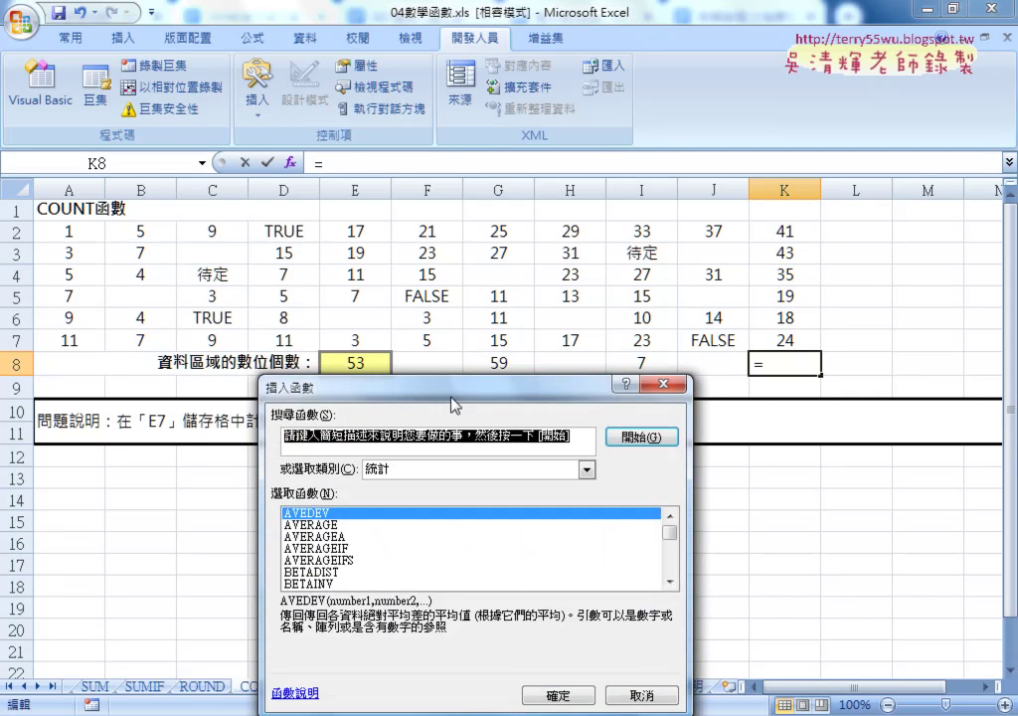
{"action": "left_click_drag", "start_coordinate": [454, 405], "coordinate": [385, 362]}
{"action": "scroll", "coordinate": [603, 518], "scroll_direction": "down", "scroll_amount": 4}
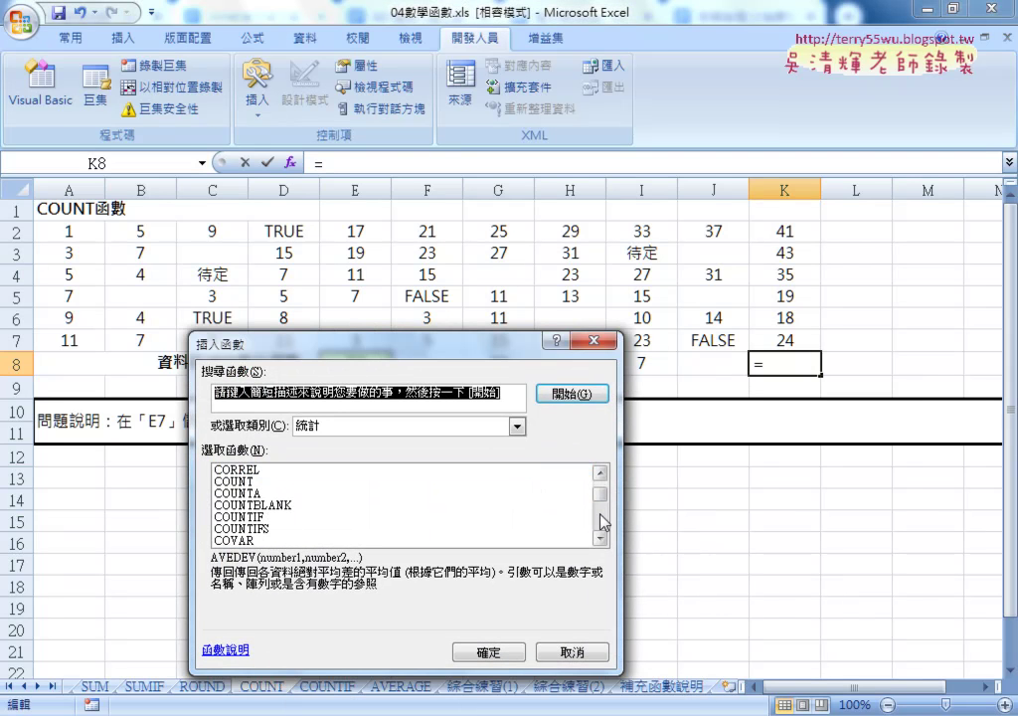
{"action": "double_click", "coordinate": [350, 520]}
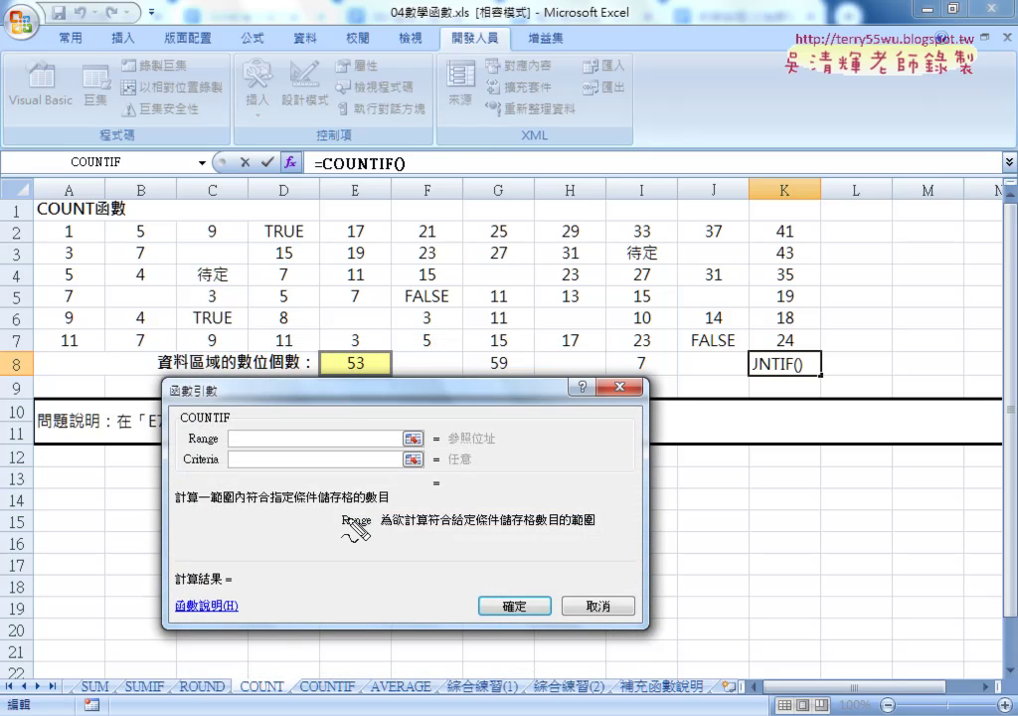
{"action": "mouse_move", "coordinate": [164, 466]}
{"action": "left_mouse_down"}
{"action": "mouse_move", "coordinate": [250, 459]}
{"action": "mouse_move", "coordinate": [179, 465]}
{"action": "mouse_move", "coordinate": [206, 502]}
{"action": "left_mouse_up"}
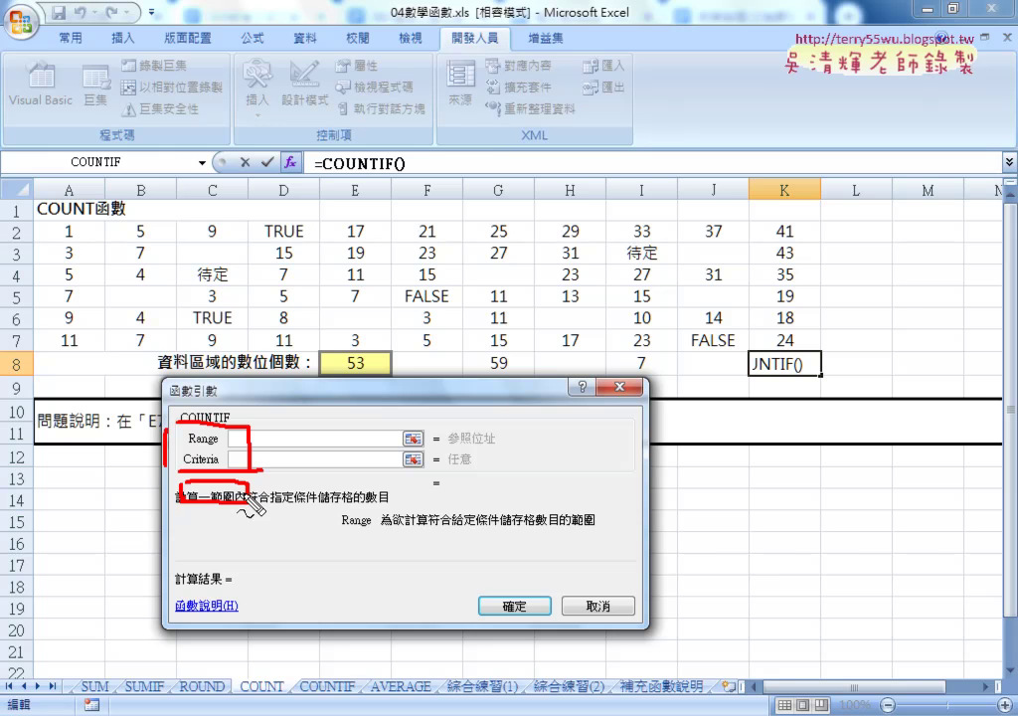
{"action": "key", "text": "Escape"}
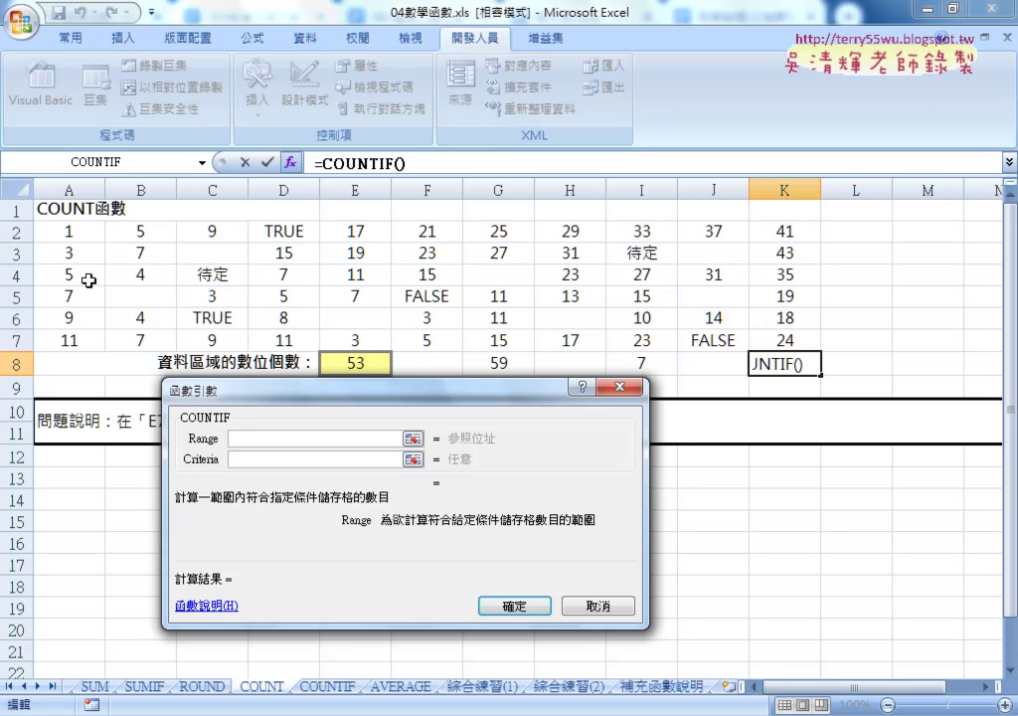
Set COUNTIF's range to A2:K7 and criterion to ">30", returning 7.
{"action": "mouse_move", "coordinate": [68, 231]}
{"action": "left_mouse_down"}
{"action": "mouse_move", "coordinate": [540, 352]}
{"action": "mouse_move", "coordinate": [764, 346]}
{"action": "left_mouse_up"}
{"action": "left_click", "coordinate": [271, 460]}
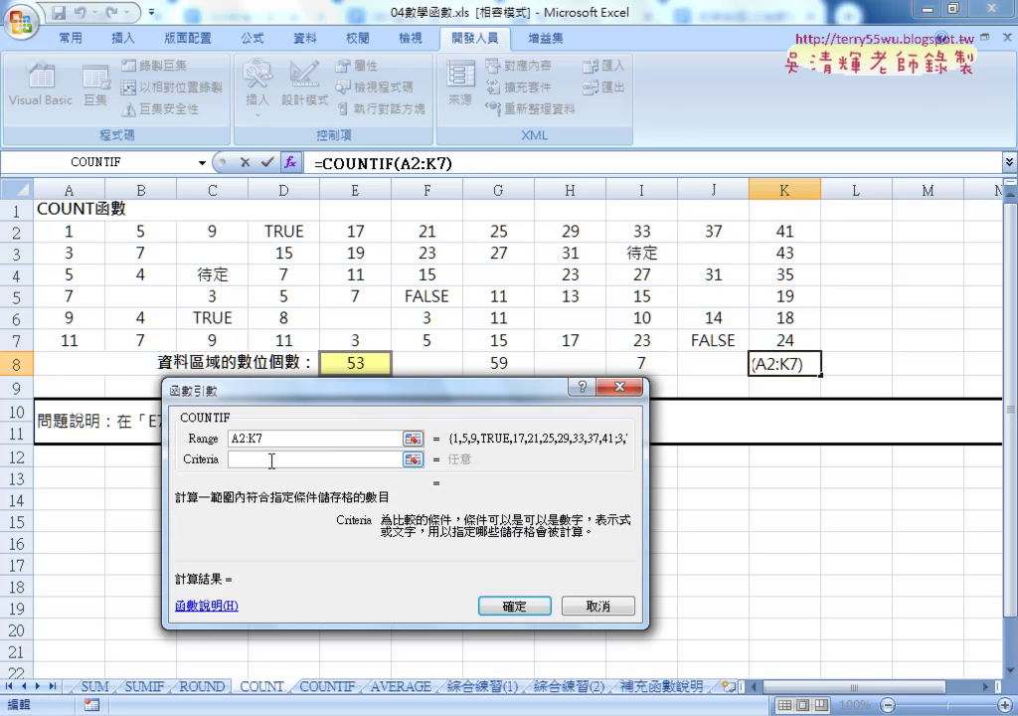
{"action": "type", "text": ">30"}
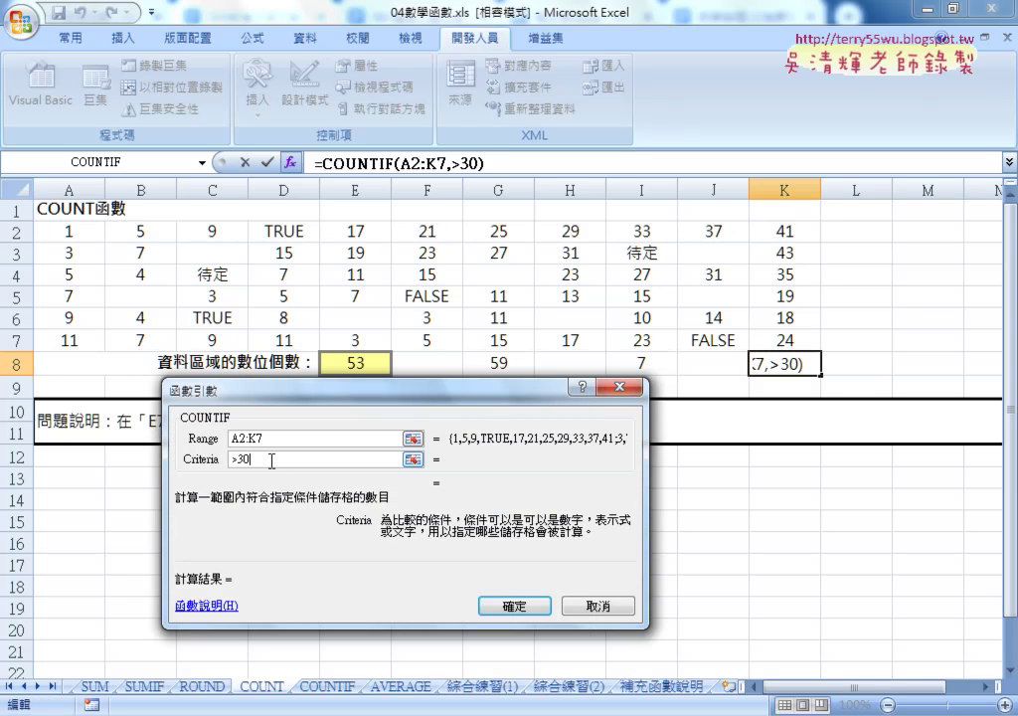
{"action": "key", "text": "shift+Tab"}
{"action": "key", "text": "Tab"}
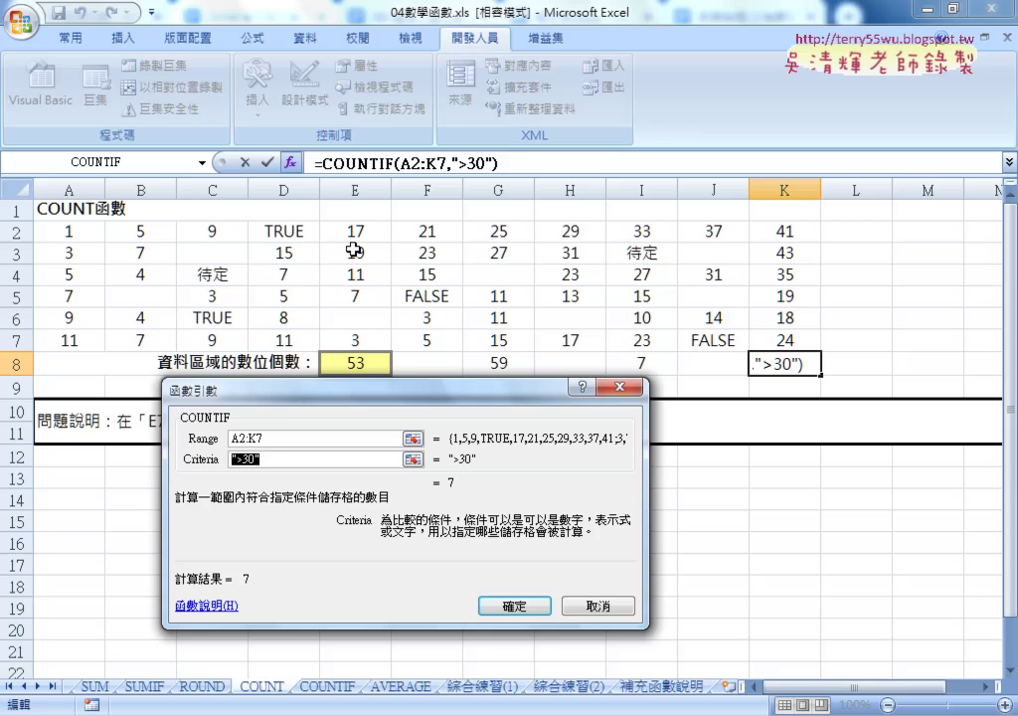
{"action": "left_click", "coordinate": [516, 607]}
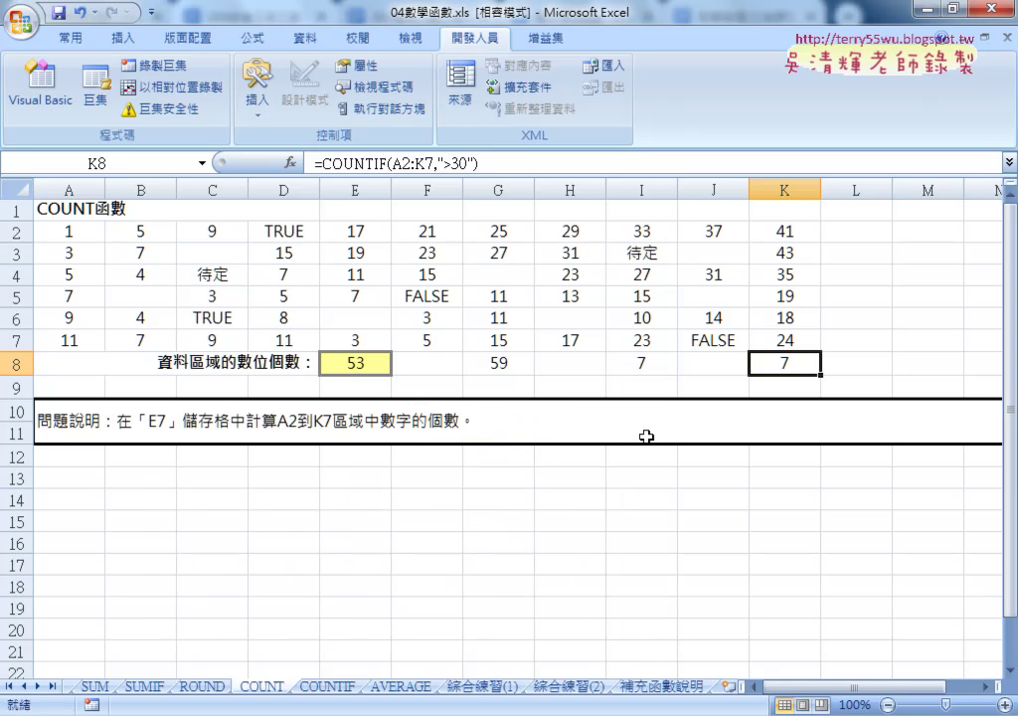
Point out values above 30 such as 33 in row 2, then select the data block.
{"action": "left_click", "coordinate": [647, 232]}
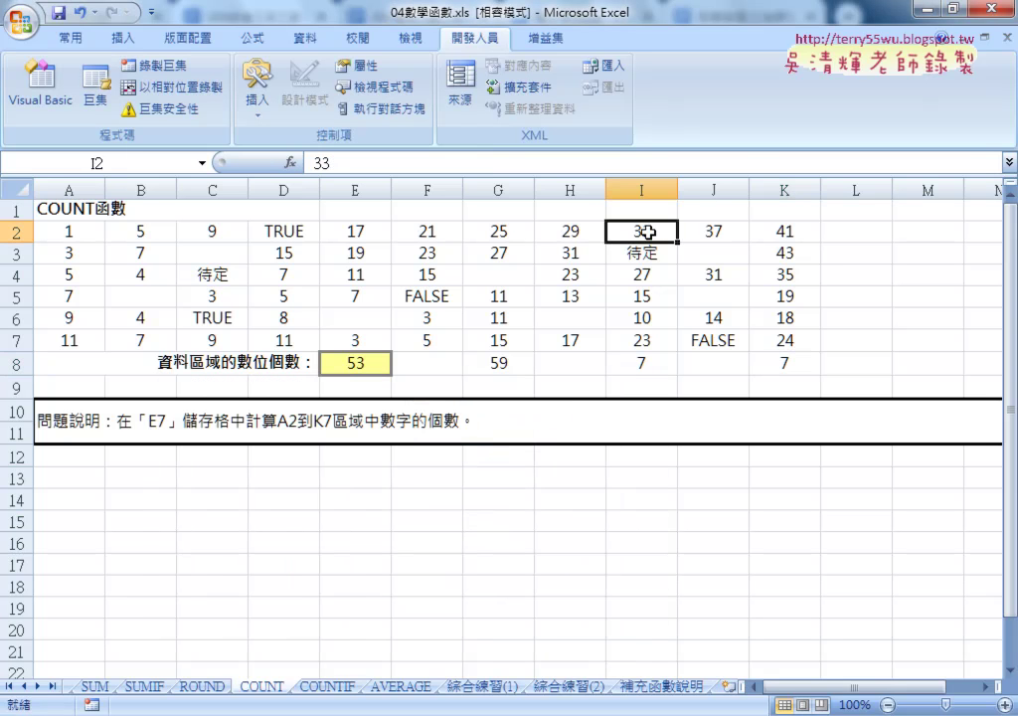
{"action": "left_click", "coordinate": [714, 231]}
{"action": "left_click", "coordinate": [784, 232]}
{"action": "mouse_move", "coordinate": [784, 340]}
{"action": "left_mouse_down"}
{"action": "mouse_move", "coordinate": [648, 295]}
{"action": "mouse_move", "coordinate": [98, 237]}
{"action": "left_mouse_up"}
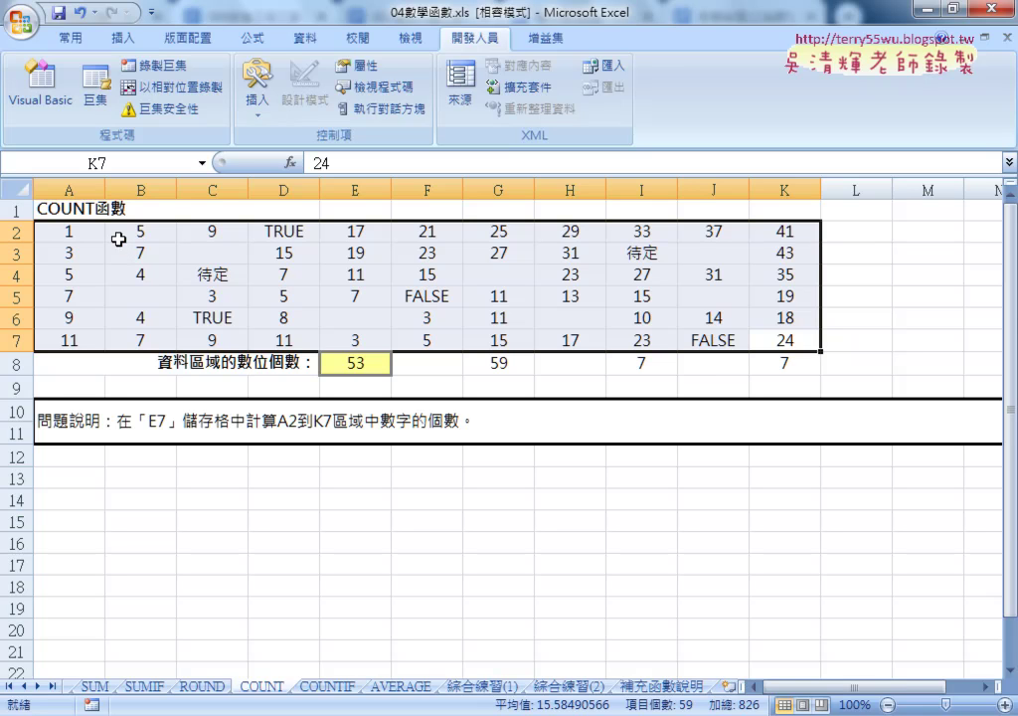
{"action": "left_click", "coordinate": [69, 40]}
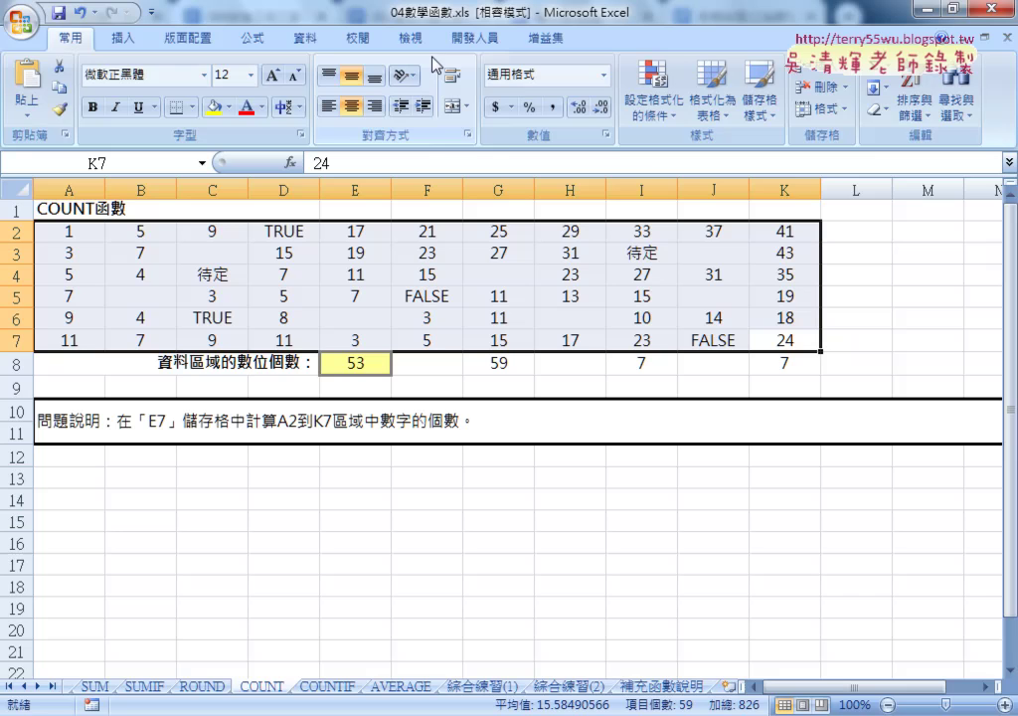
Create a 'Format only cells that contain' rule using the 大於 (greater than) operator.
{"action": "left_click", "coordinate": [656, 112]}
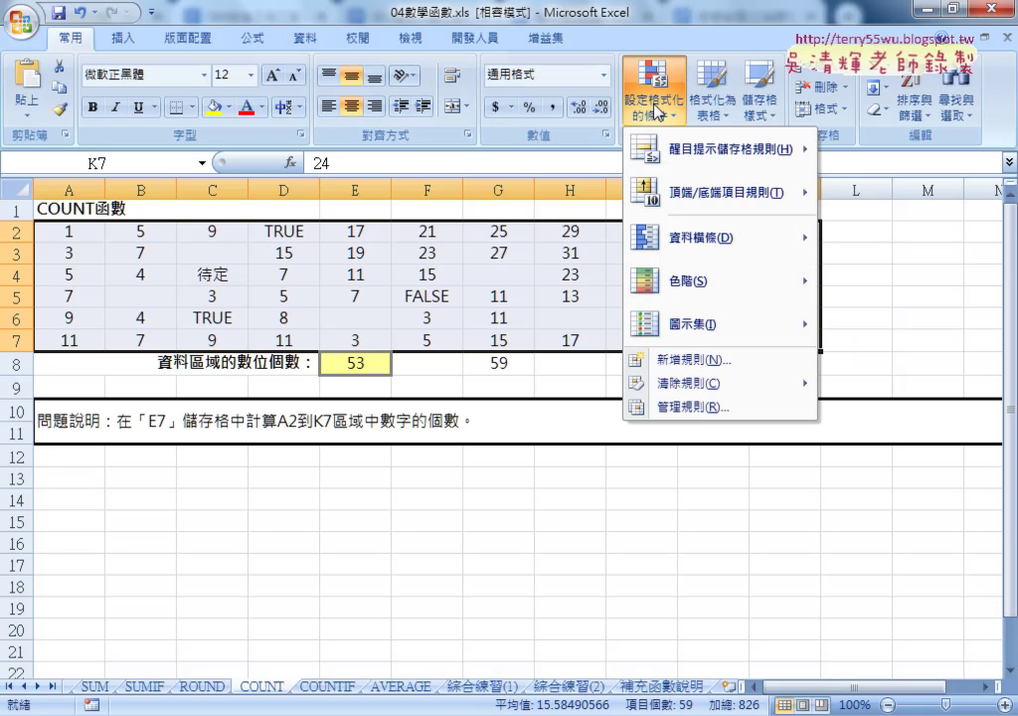
{"action": "left_click", "coordinate": [676, 360]}
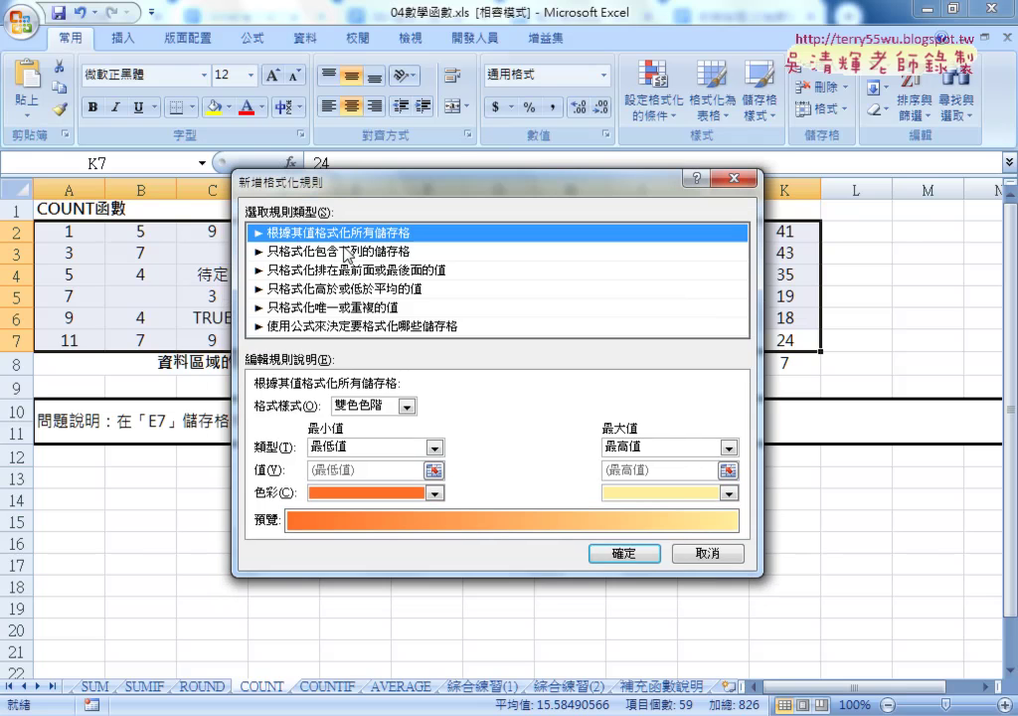
{"action": "left_click", "coordinate": [347, 253]}
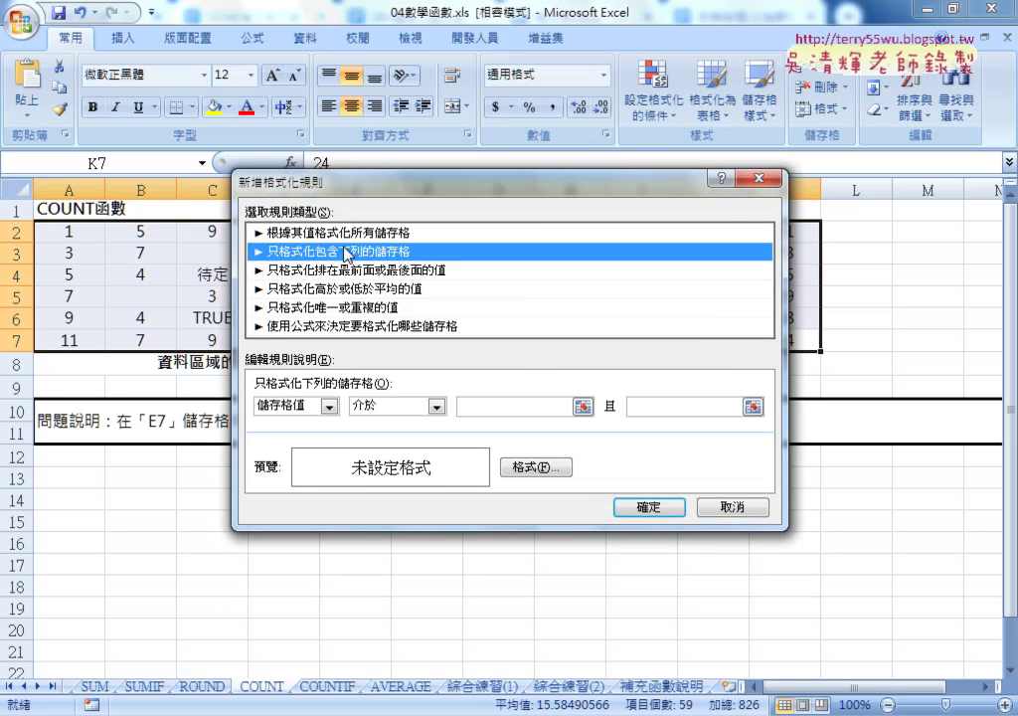
{"action": "left_click", "coordinate": [347, 234]}
{"action": "left_click", "coordinate": [347, 252]}
{"action": "left_click", "coordinate": [434, 406]}
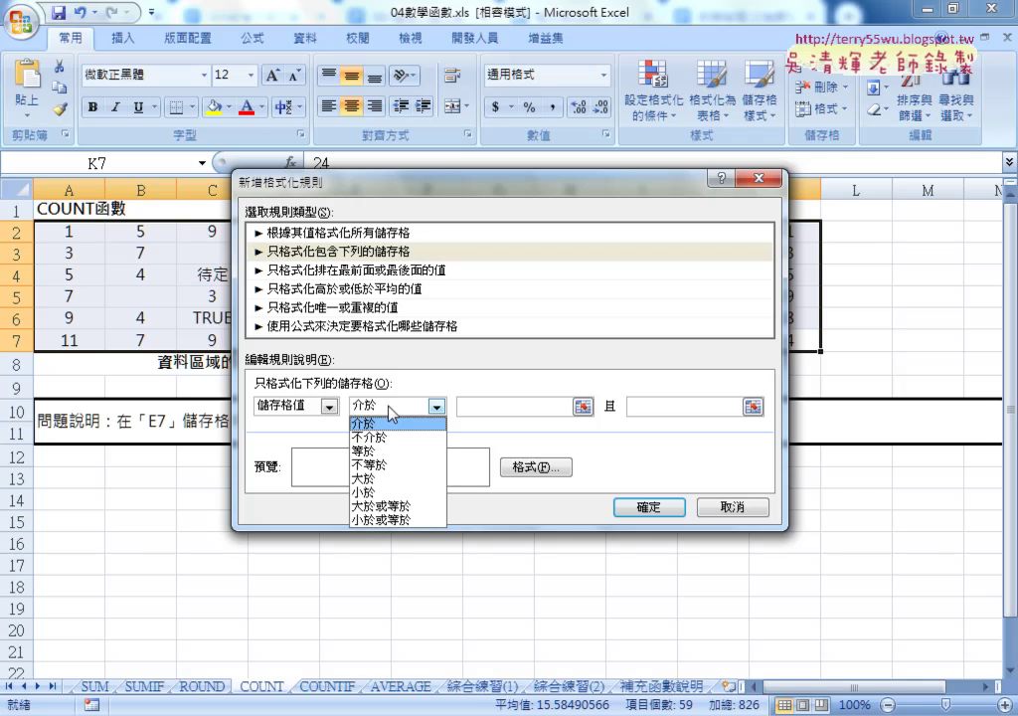
{"action": "left_click", "coordinate": [386, 478]}
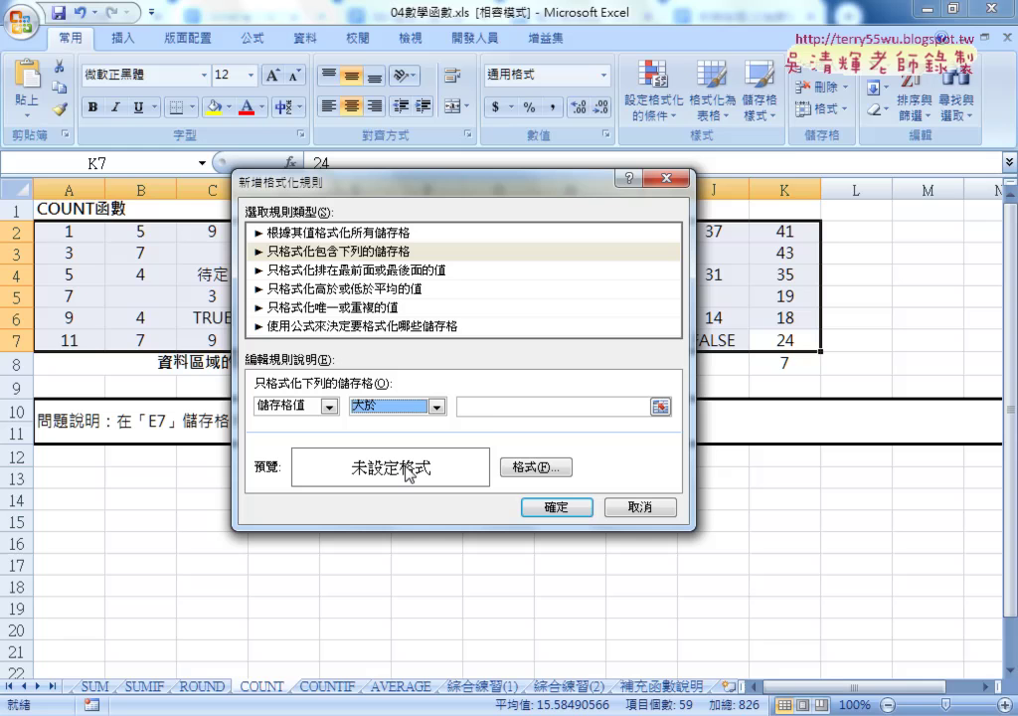
{"action": "left_click", "coordinate": [478, 406]}
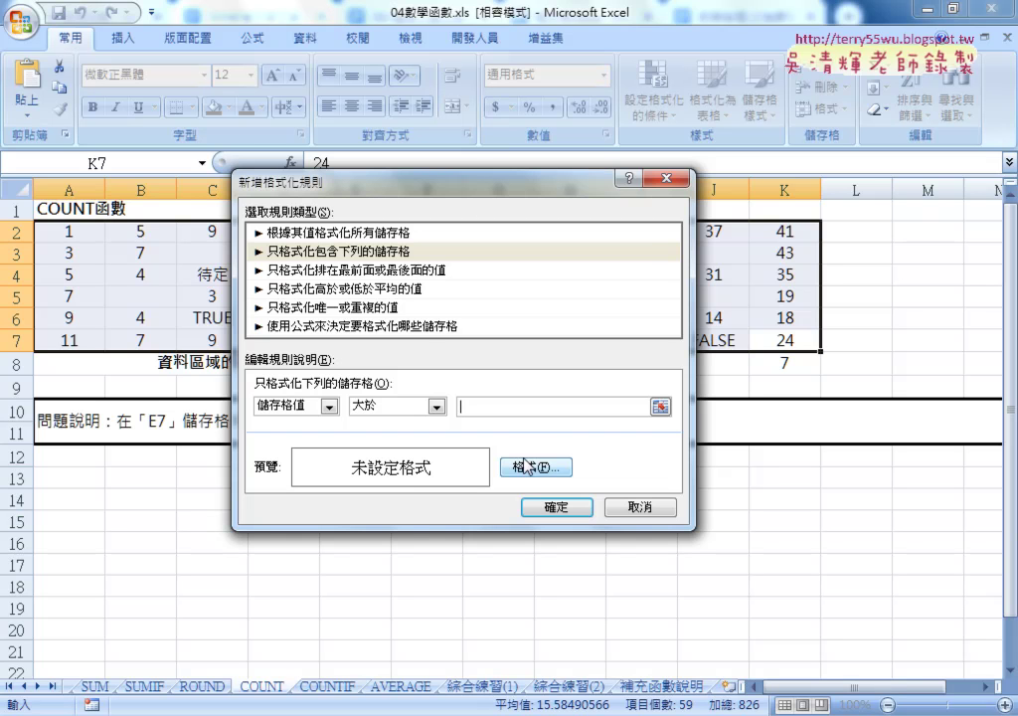
{"action": "left_click", "coordinate": [584, 509]}
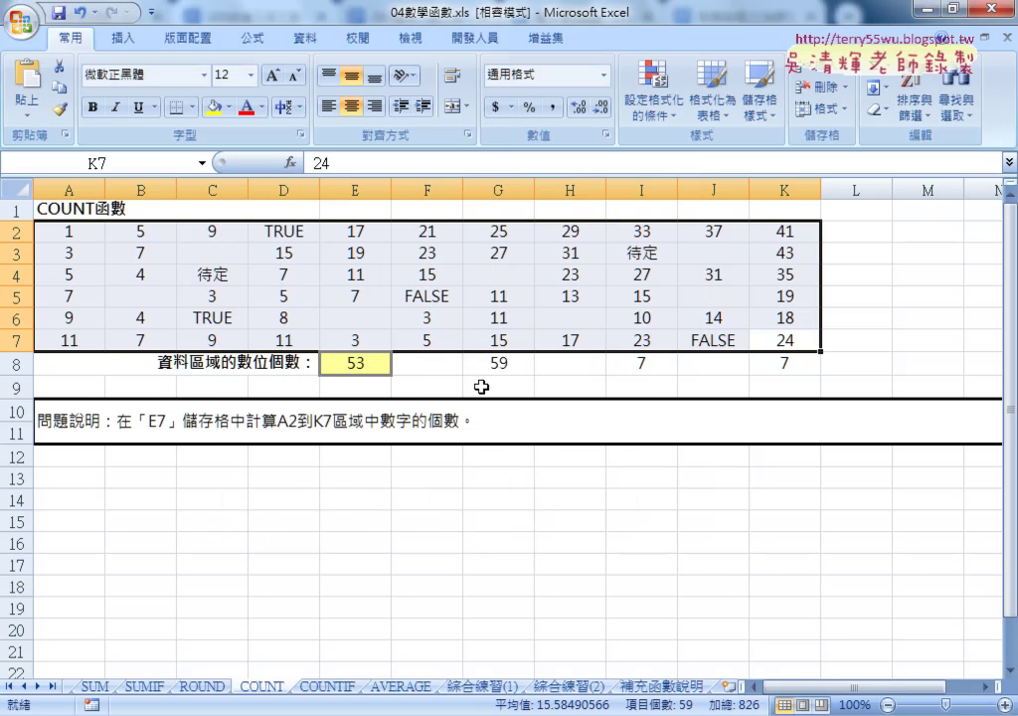
Check the COUNT, COUNTA, COUNTBLANK and COUNTIF formulas in E8, G8, I8 and K8, then bring up the 04數學函數 folder.
{"action": "left_click", "coordinate": [354, 363]}
{"action": "left_click", "coordinate": [514, 364]}
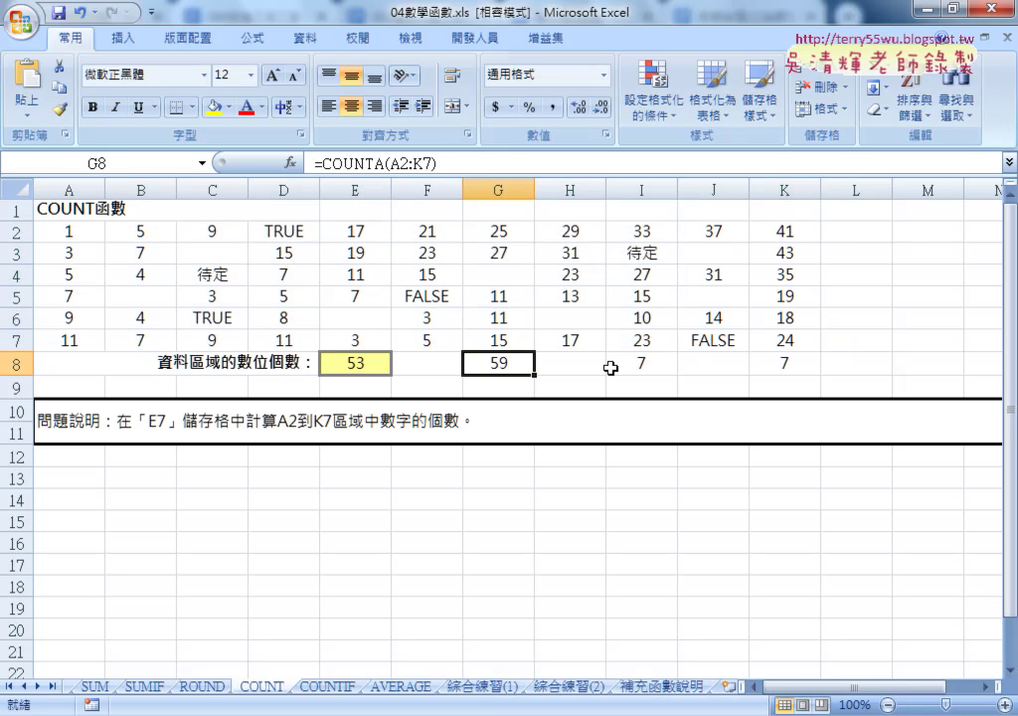
{"action": "left_click", "coordinate": [646, 364]}
{"action": "left_click", "coordinate": [790, 369]}
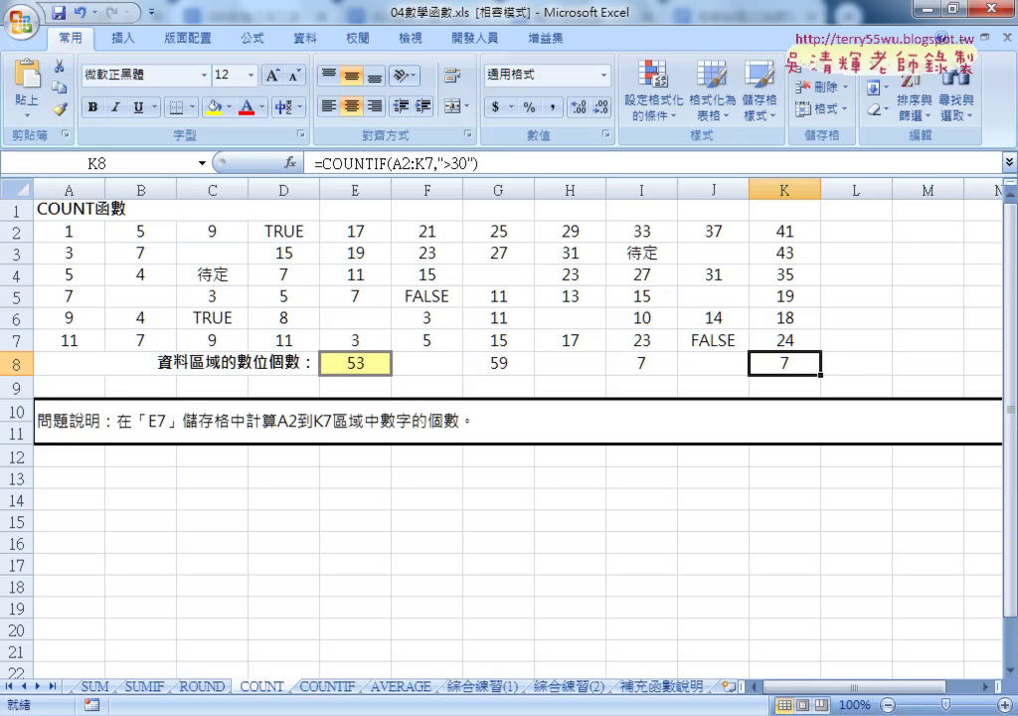
{"action": "key", "text": "alt+Tab"}
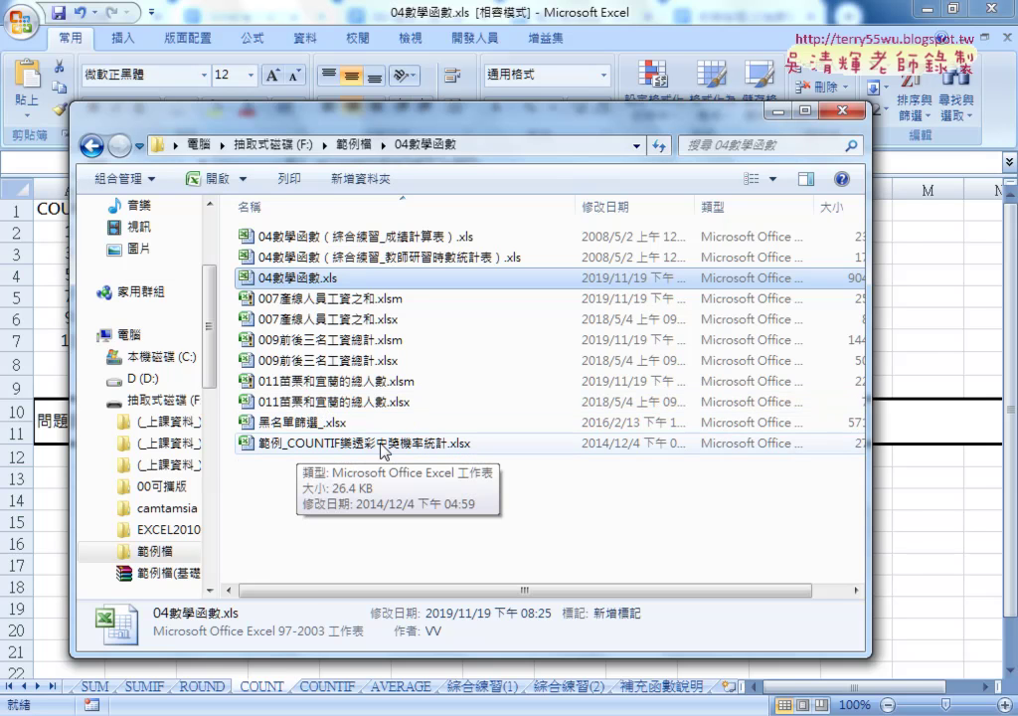
Open 範例_COUNTIF樂透彩中獎機率統計.xlsx and select column B and the first lottery number in A2.
{"action": "double_click", "coordinate": [381, 449]}
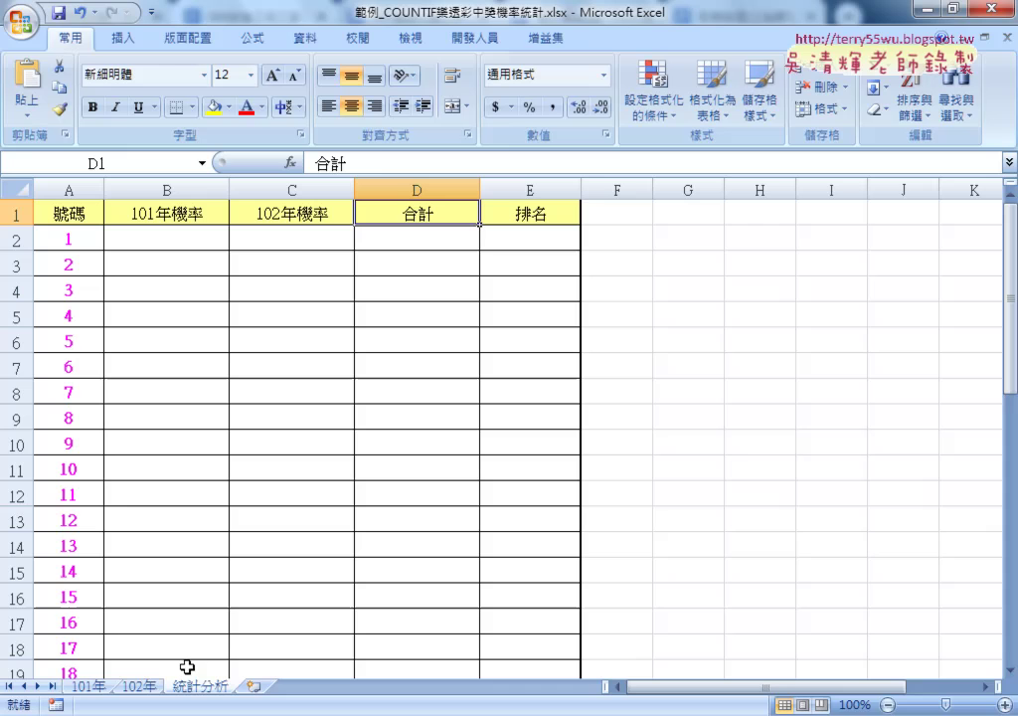
{"action": "left_click", "coordinate": [153, 184]}
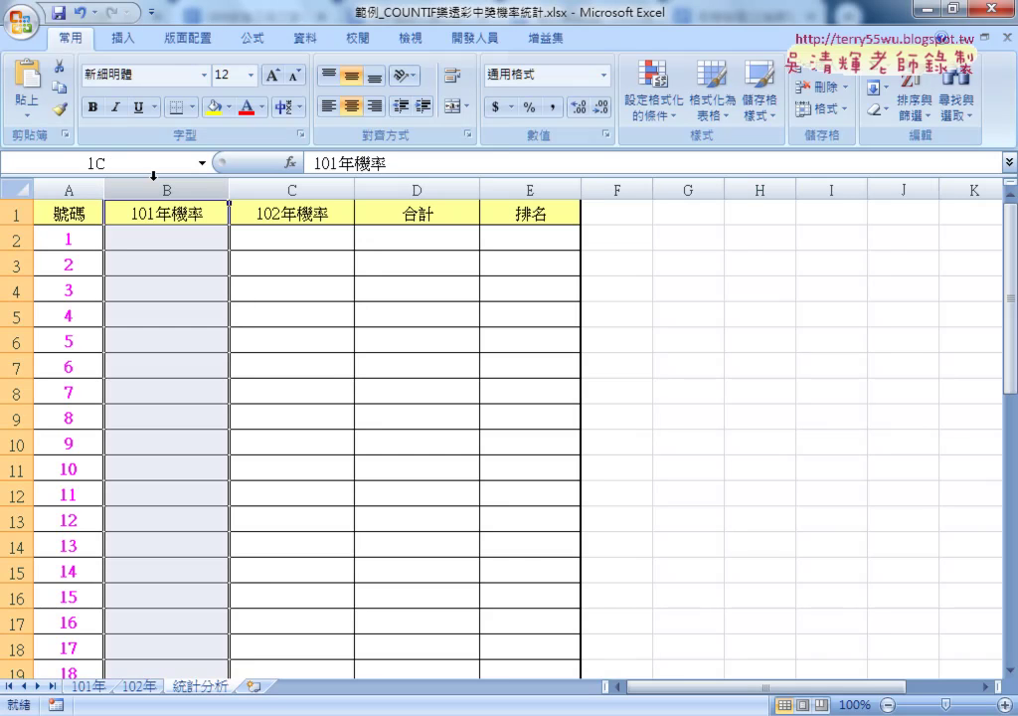
{"action": "left_click", "coordinate": [69, 239]}
Scroll down to the last lottery number 42 in A43, then switch to the 101年 draw sheet.
{"action": "scroll", "coordinate": [85, 345], "scroll_direction": "down", "scroll_amount": 6}
{"action": "scroll", "coordinate": [85, 358], "scroll_direction": "down", "scroll_amount": 6}
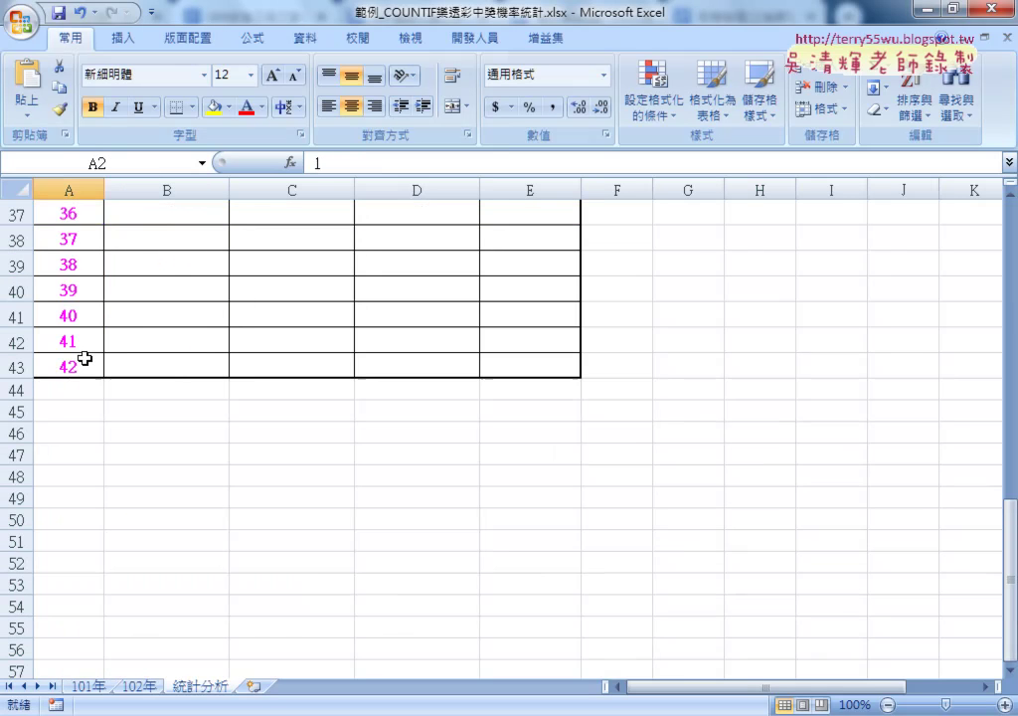
{"action": "left_click", "coordinate": [81, 364]}
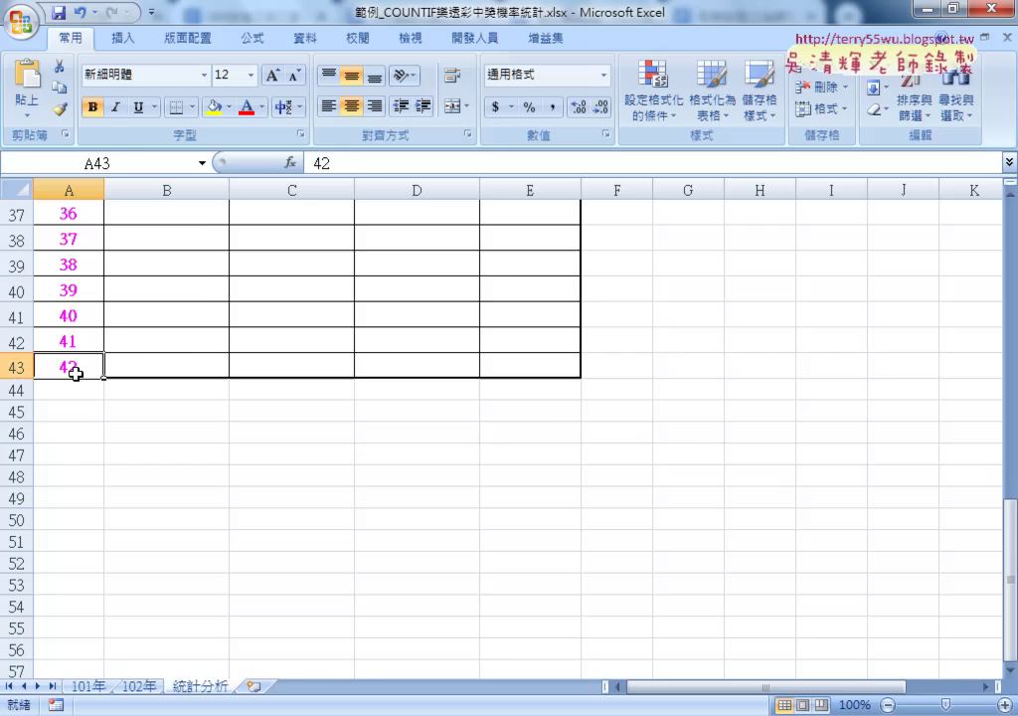
{"action": "left_click", "coordinate": [85, 686]}
{"action": "scroll", "coordinate": [144, 619], "scroll_direction": "up", "scroll_amount": 5}
{"action": "scroll", "coordinate": [143, 618], "scroll_direction": "up", "scroll_amount": 7}
{"action": "scroll", "coordinate": [169, 567], "scroll_direction": "up", "scroll_amount": 1}
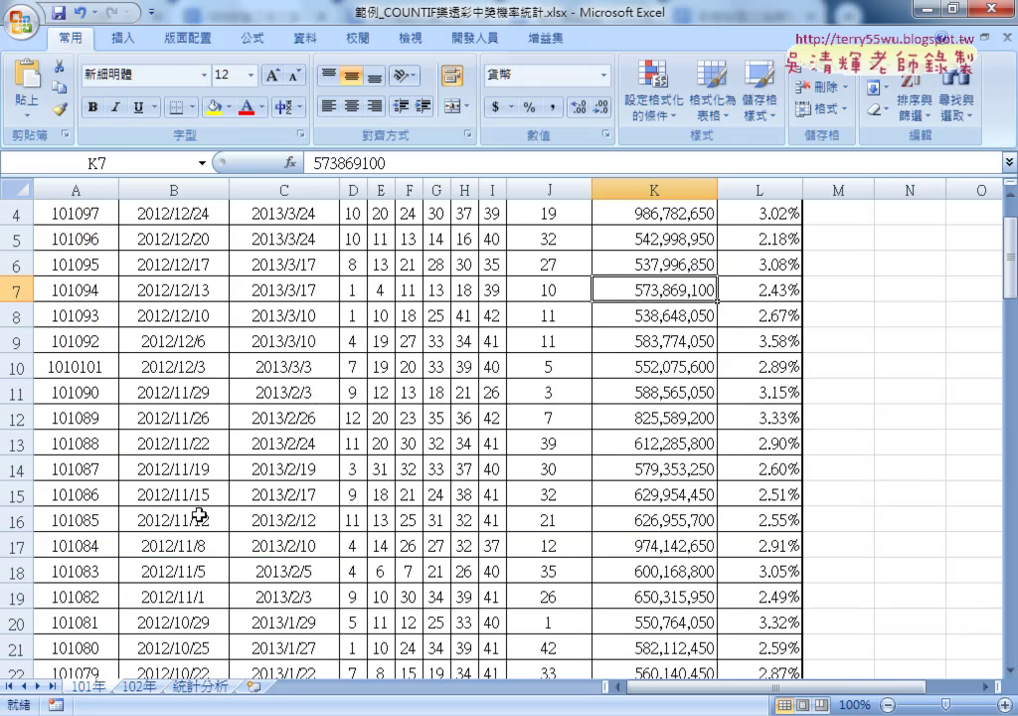
{"action": "scroll", "coordinate": [341, 392], "scroll_direction": "up", "scroll_amount": 1}
{"action": "scroll", "coordinate": [341, 299], "scroll_direction": "down", "scroll_amount": 1}
{"action": "scroll", "coordinate": [341, 244], "scroll_direction": "up", "scroll_amount": 1}
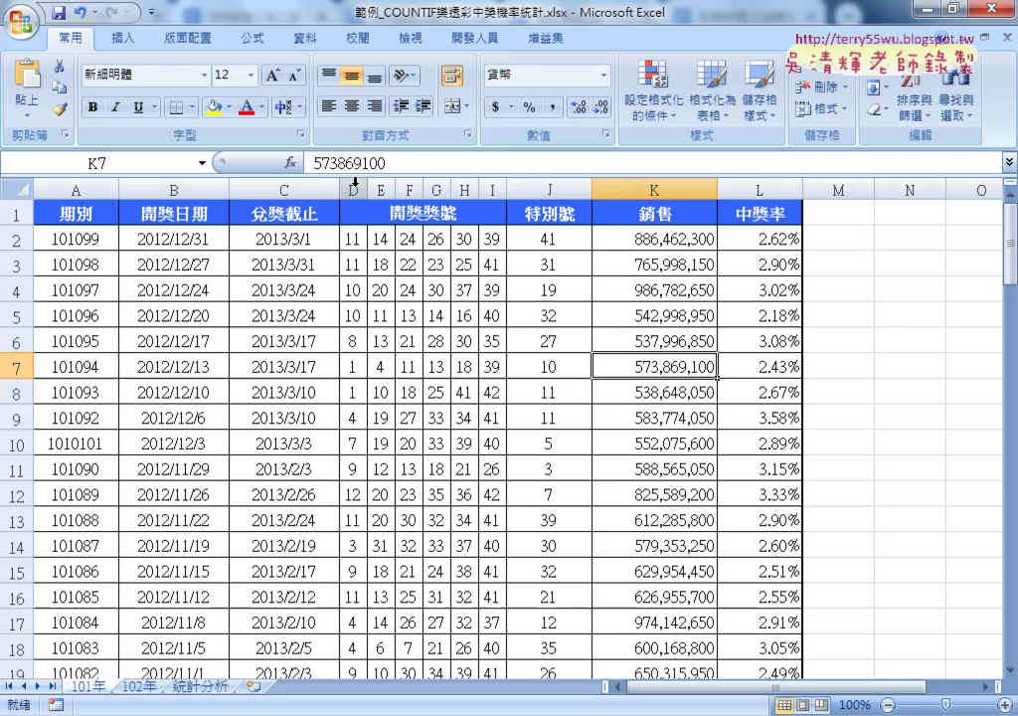
{"action": "left_click_drag", "start_coordinate": [355, 182], "coordinate": [542, 189]}
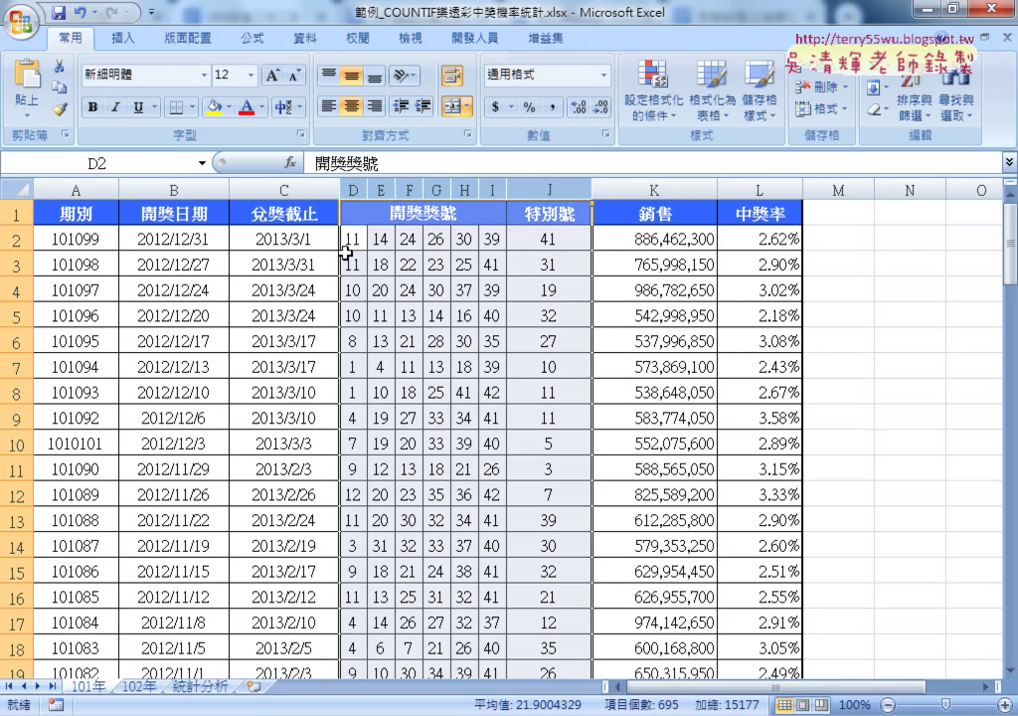
{"action": "left_click_drag", "start_coordinate": [353, 238], "coordinate": [488, 237]}
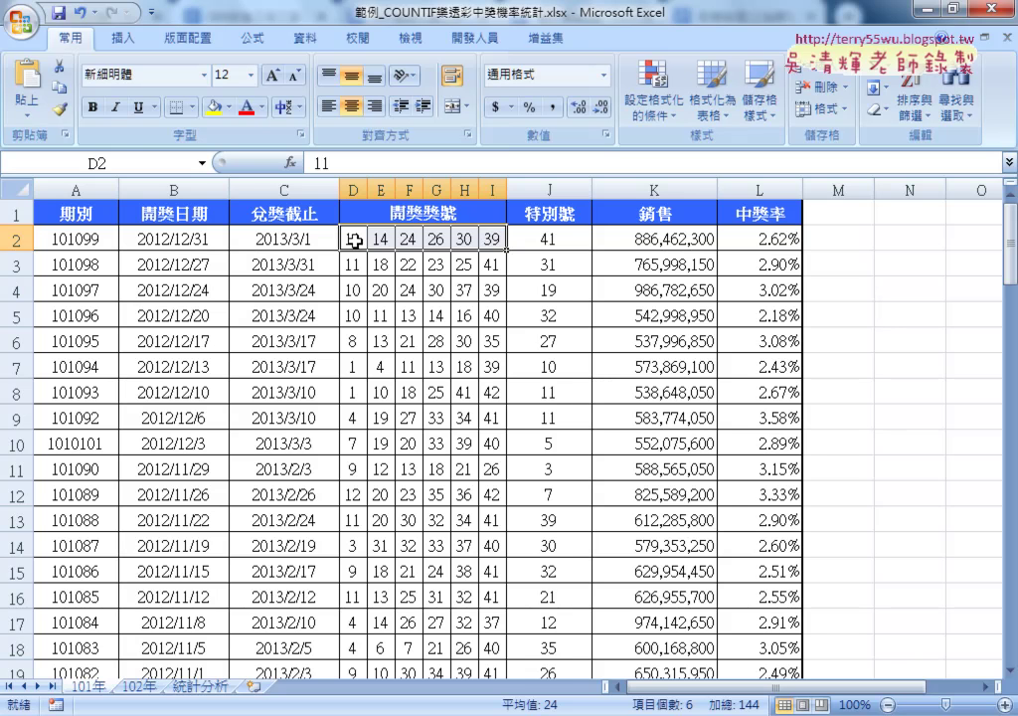
{"action": "left_click_drag", "start_coordinate": [348, 236], "coordinate": [537, 239]}
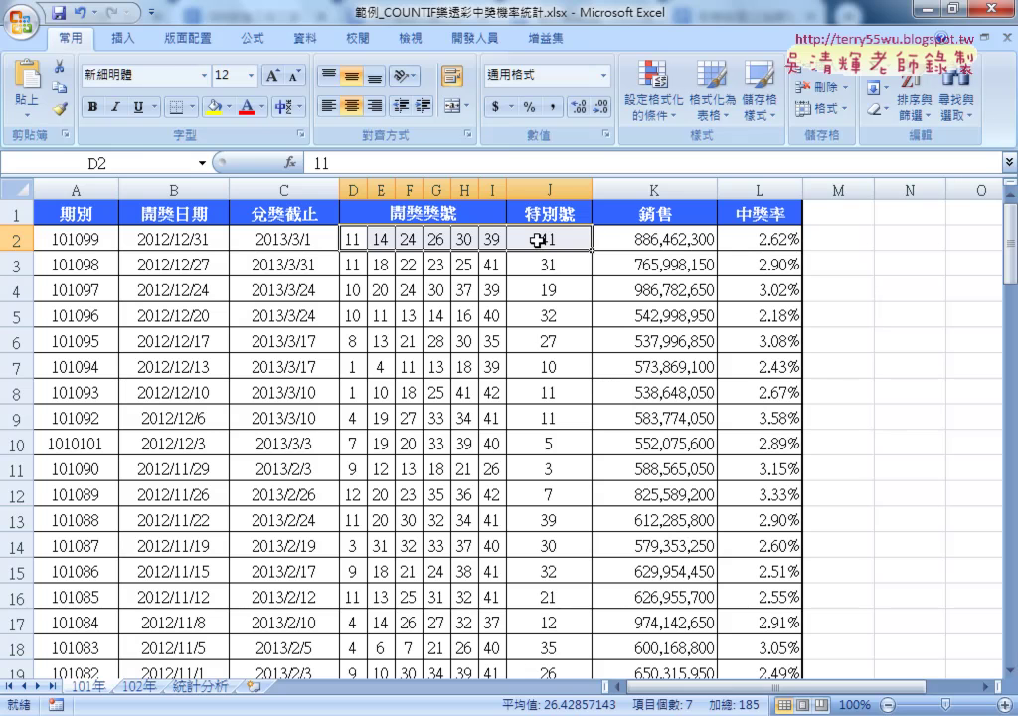
{"action": "key", "text": "ctrl+Down"}
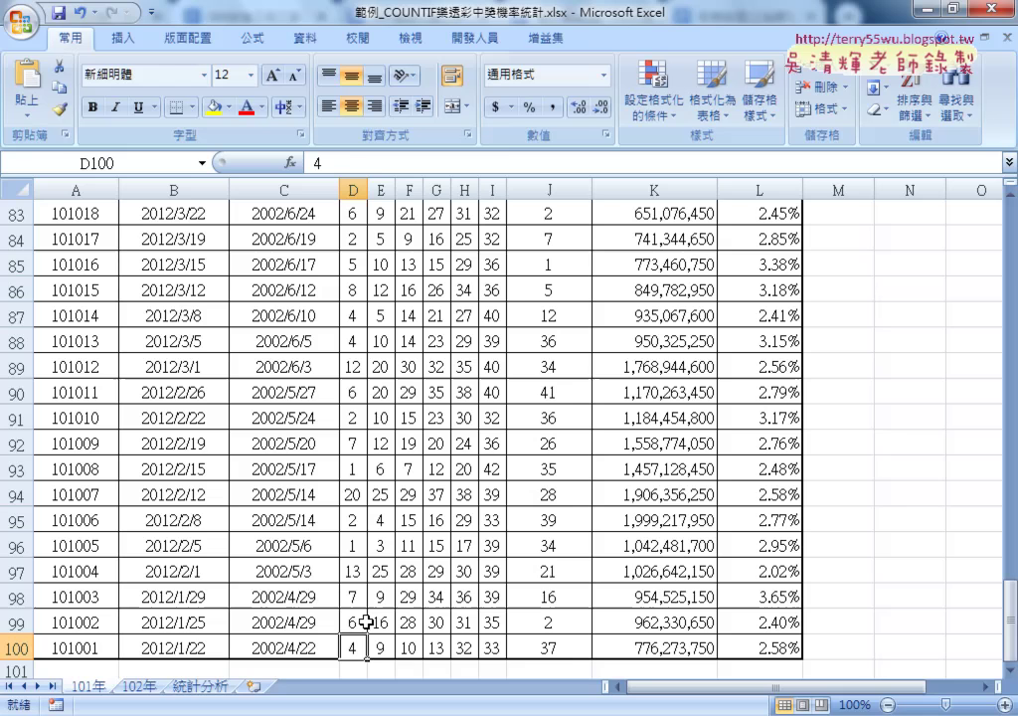
{"action": "key", "text": "ctrl+Up"}
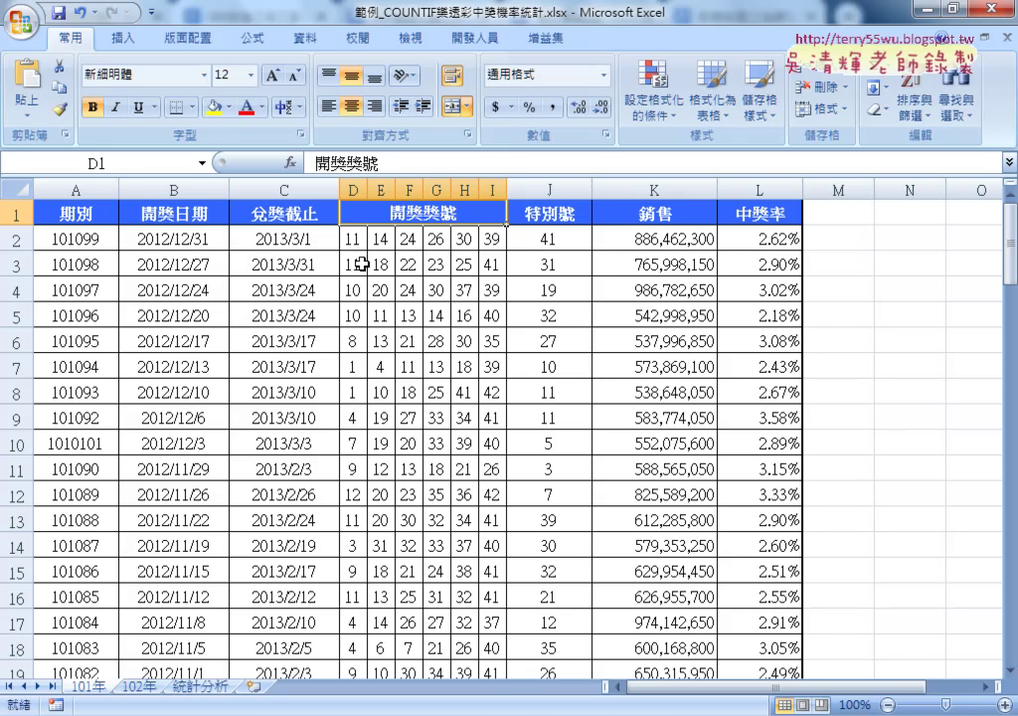
{"action": "mouse_move", "coordinate": [353, 239]}
{"action": "left_mouse_down"}
{"action": "mouse_move", "coordinate": [525, 316]}
{"action": "mouse_move", "coordinate": [511, 536]}
{"action": "left_mouse_up"}
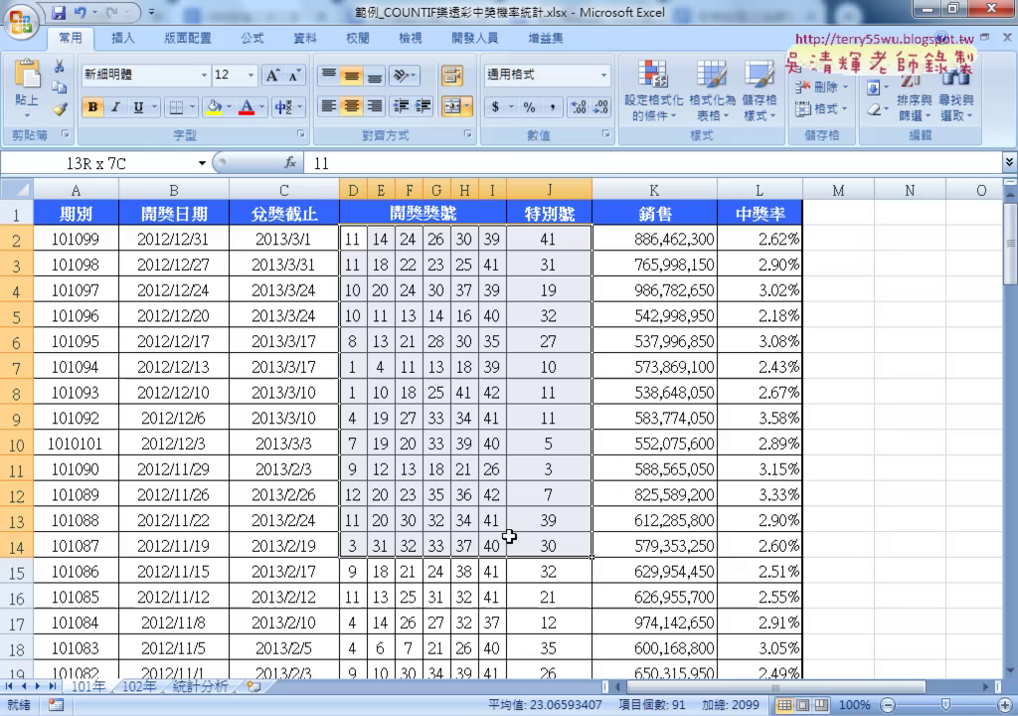
{"action": "left_click", "coordinate": [199, 686]}
{"action": "scroll", "coordinate": [168, 379], "scroll_direction": "up", "scroll_amount": 8}
{"action": "scroll", "coordinate": [168, 380], "scroll_direction": "up", "scroll_amount": 4}
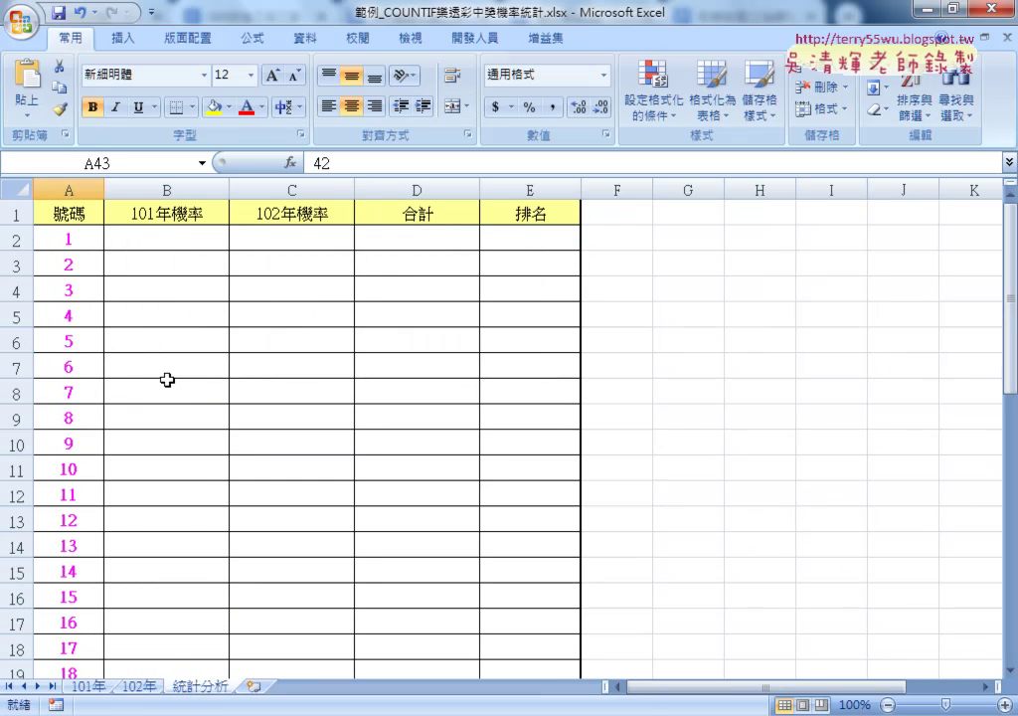
{"action": "left_click", "coordinate": [170, 237]}
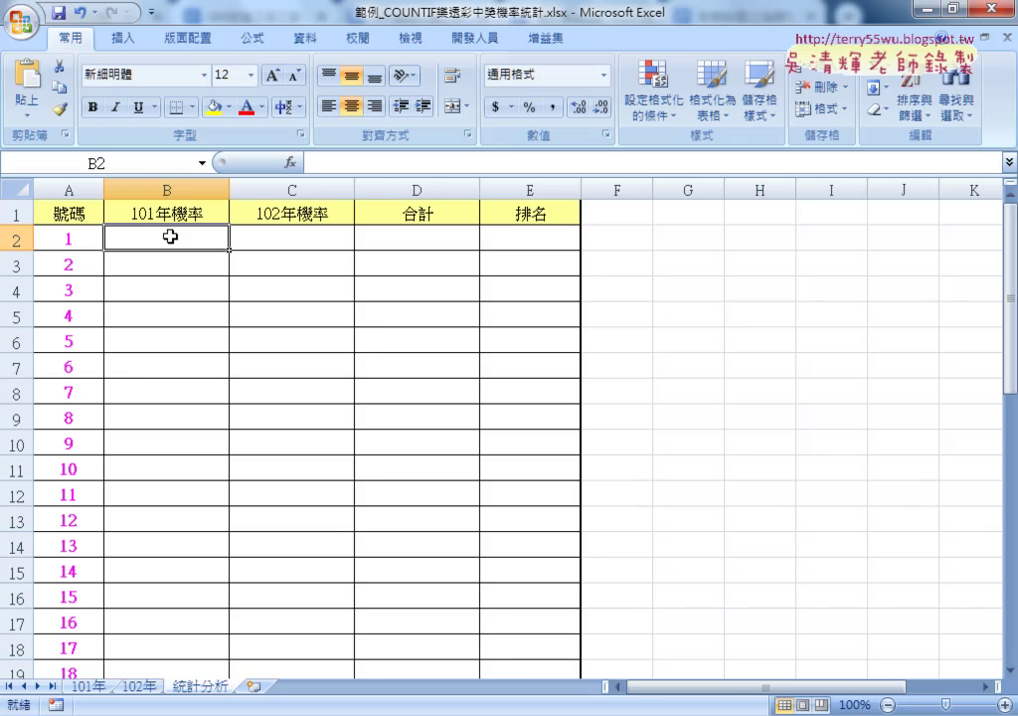
{"action": "left_click", "coordinate": [67, 244]}
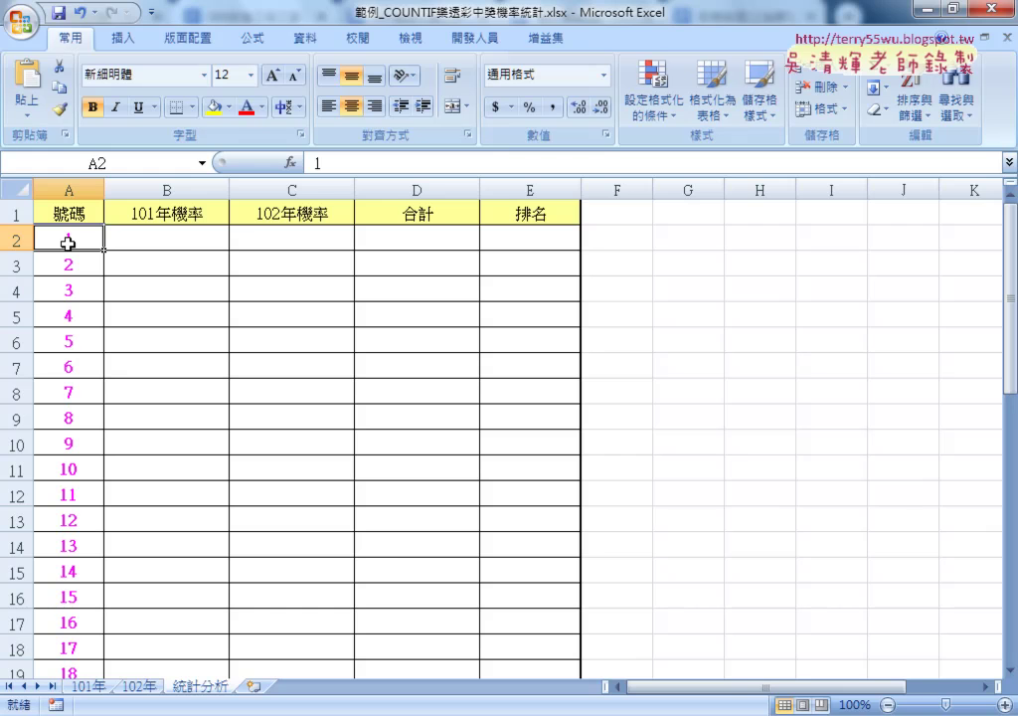
{"action": "left_click", "coordinate": [168, 243]}
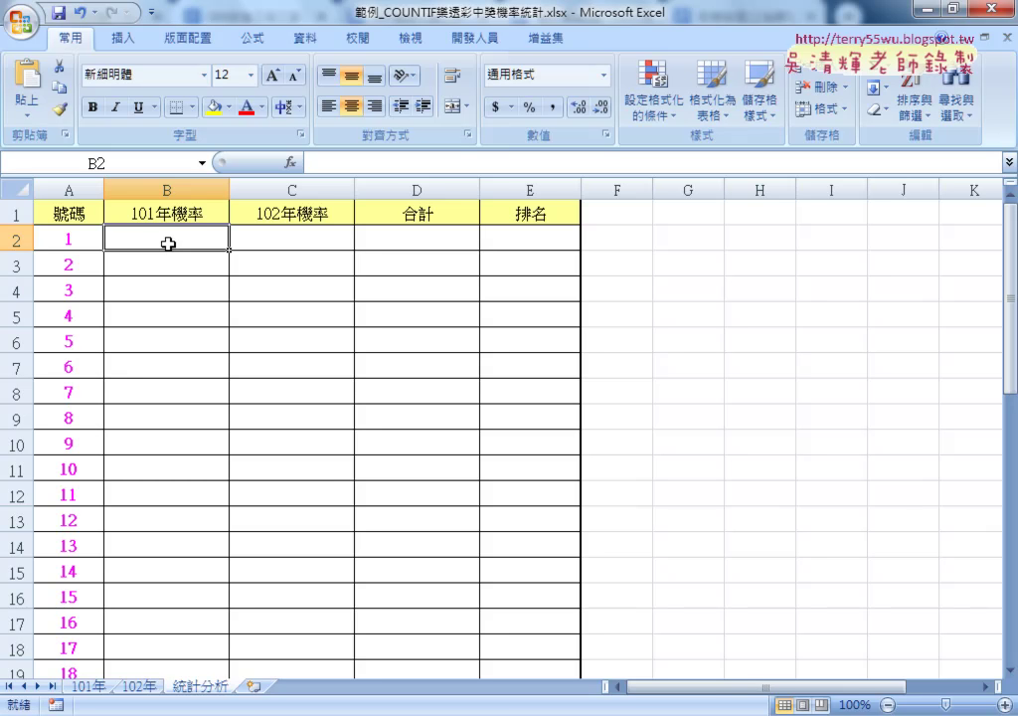
{"action": "left_click", "coordinate": [429, 239]}
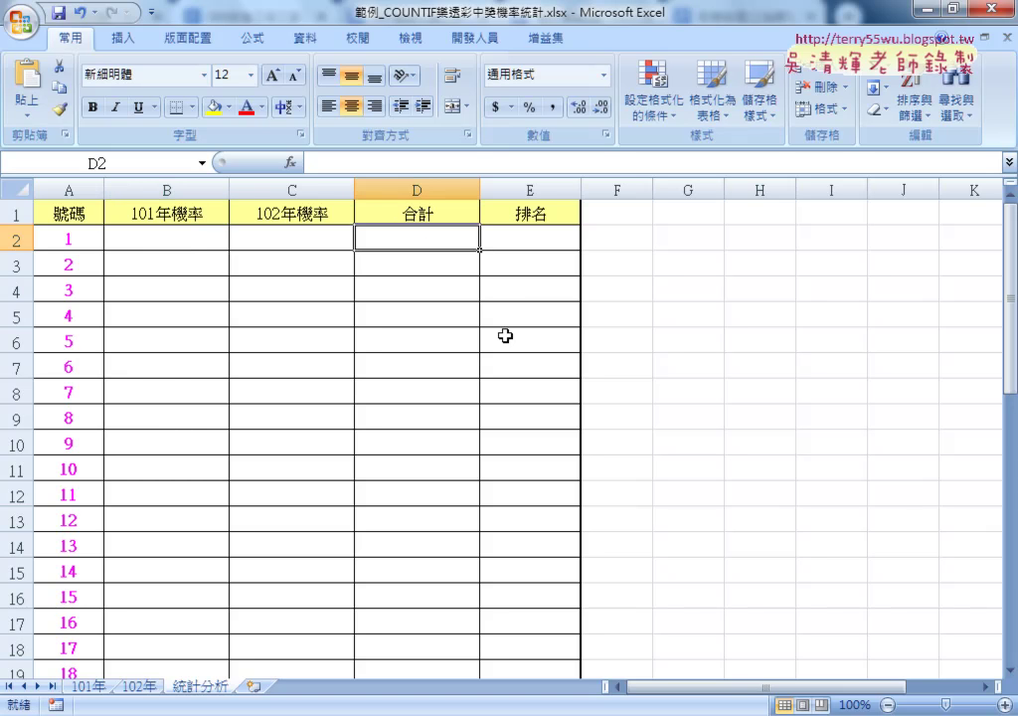
{"action": "left_click", "coordinate": [533, 241]}
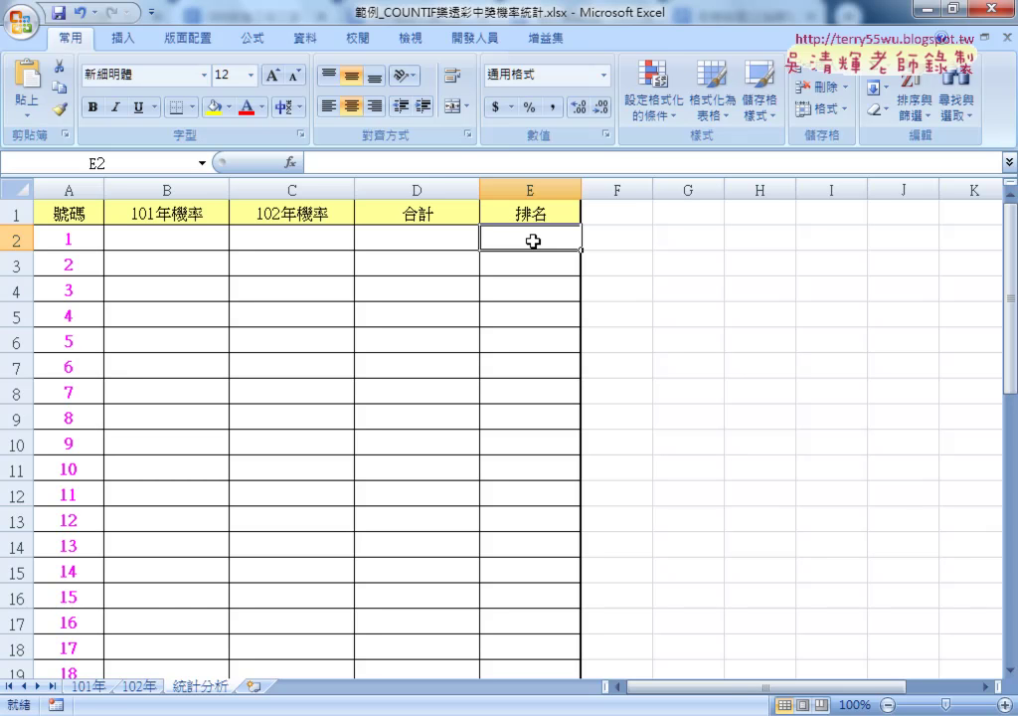
{"action": "left_click", "coordinate": [190, 235]}
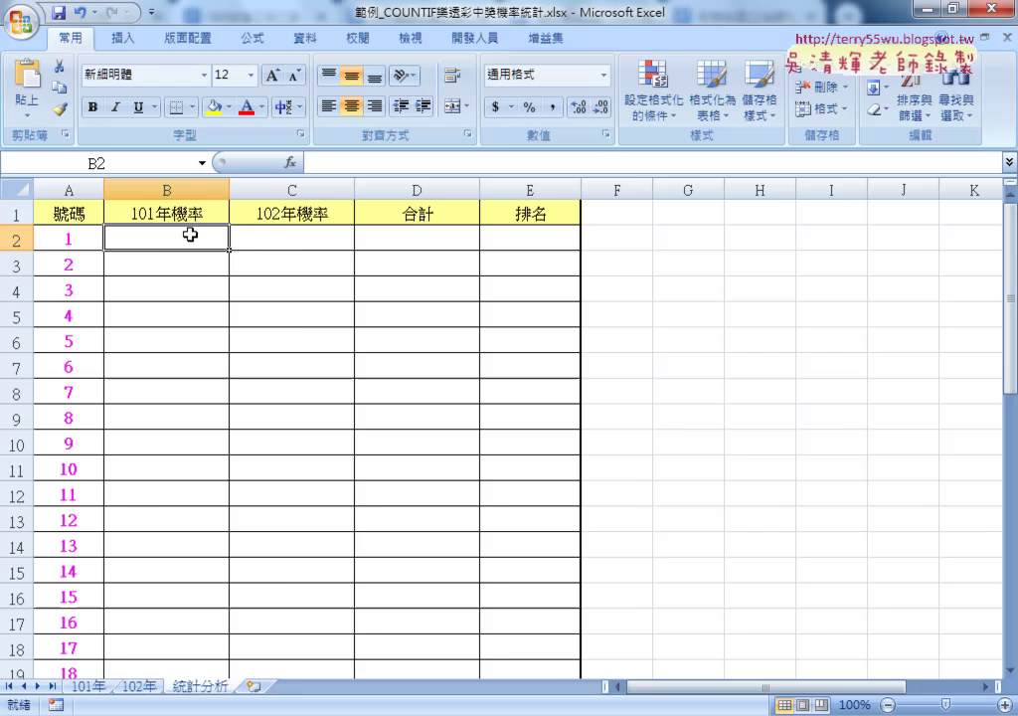
{"action": "left_click", "coordinate": [86, 686]}
Select the first two draws' numbers D2:J3, then return to the 04數學函數.xls COUNT sheet.
{"action": "mouse_move", "coordinate": [350, 239]}
{"action": "left_mouse_down"}
{"action": "mouse_move", "coordinate": [516, 254]}
{"action": "mouse_move", "coordinate": [535, 388]}
{"action": "left_mouse_up"}
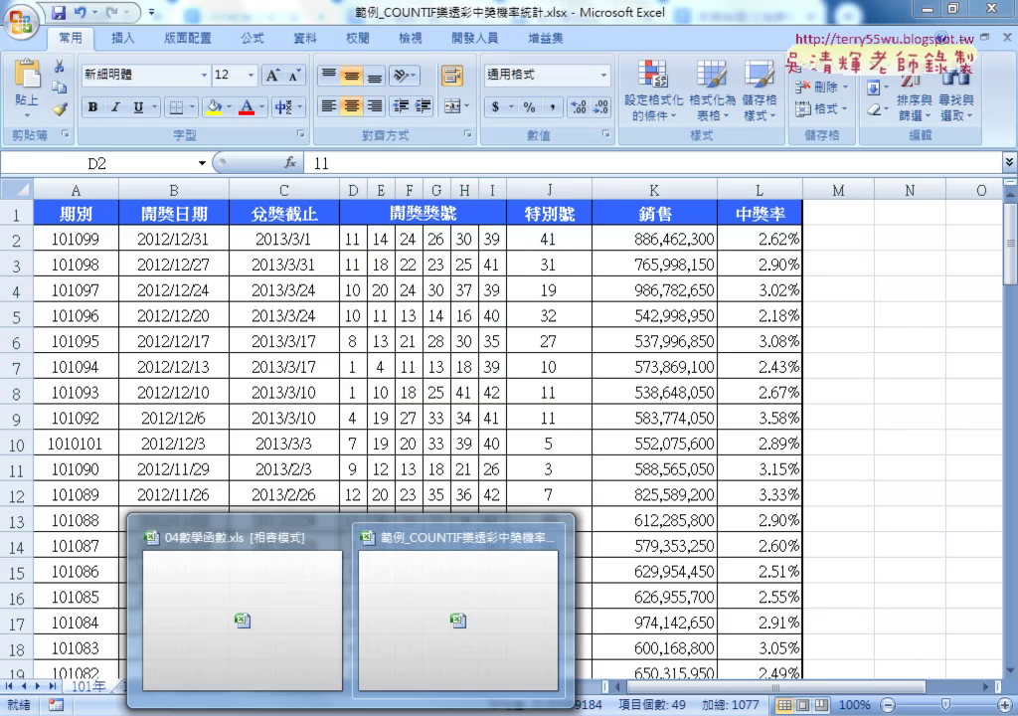
{"action": "left_click", "coordinate": [265, 633]}
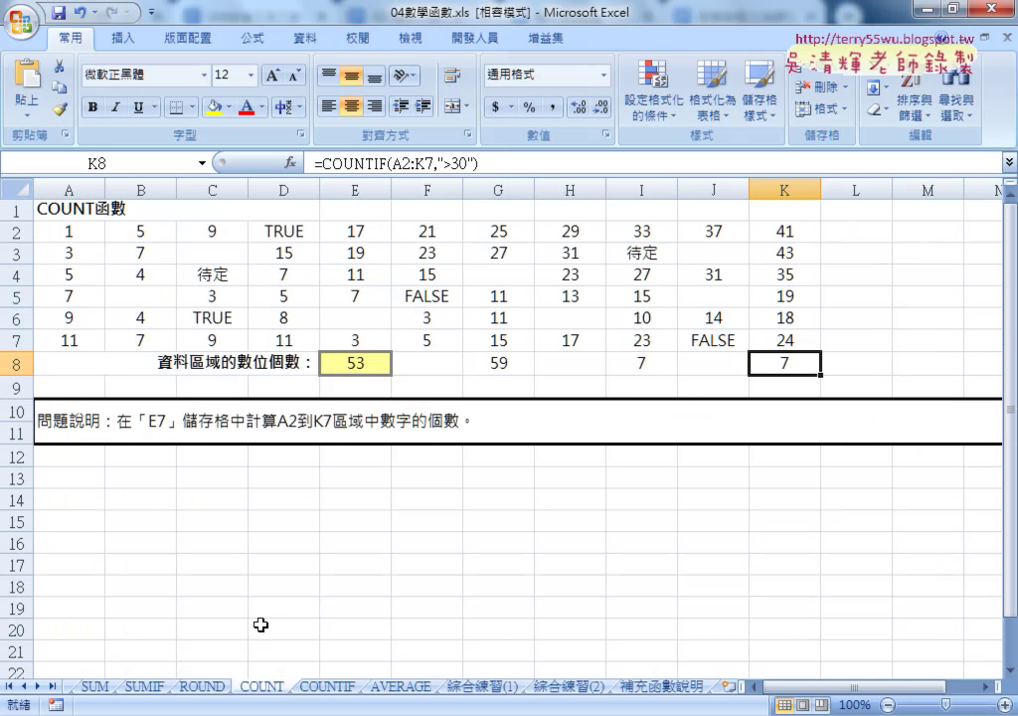